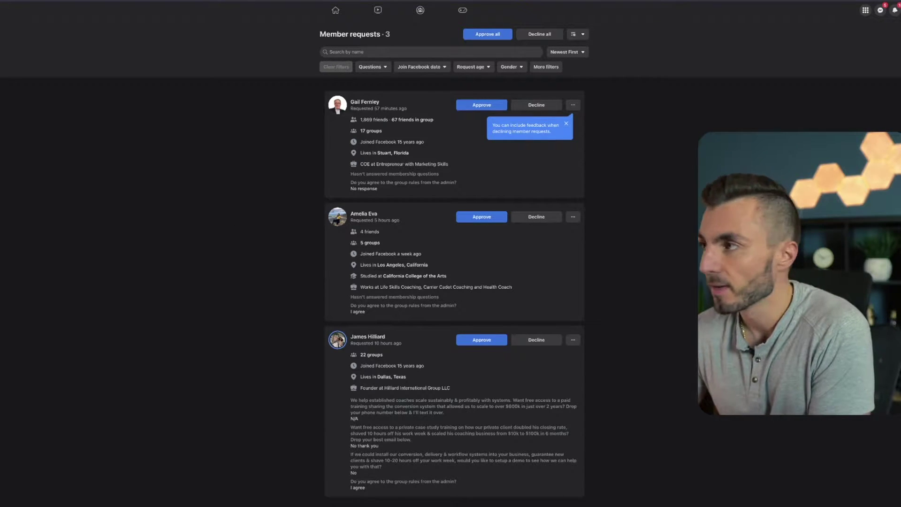
Reload the Member requests page showing the three pending join requests
{"action": "left_click", "coordinate": [894, 2]}
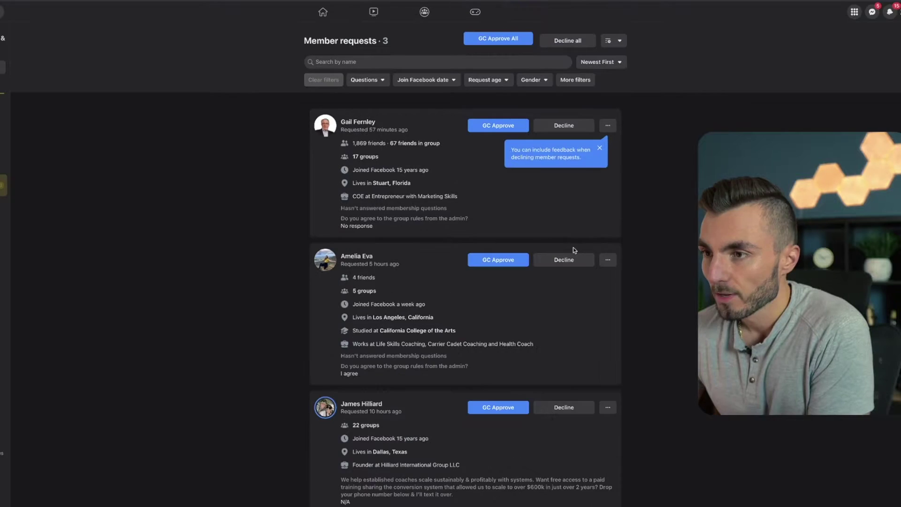
{"action": "scroll", "coordinate": [573, 250], "scroll_direction": "down", "scroll_amount": 1}
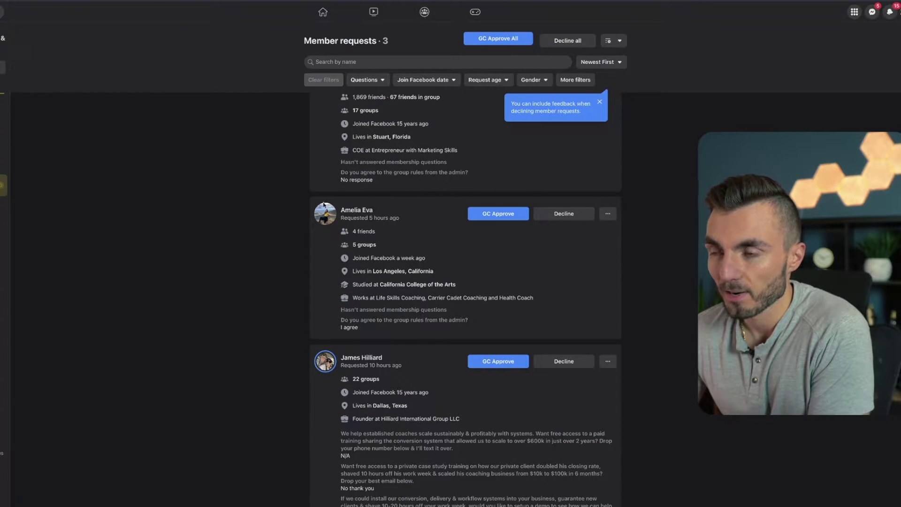
{"action": "scroll", "coordinate": [458, 282], "scroll_direction": "down", "scroll_amount": 1}
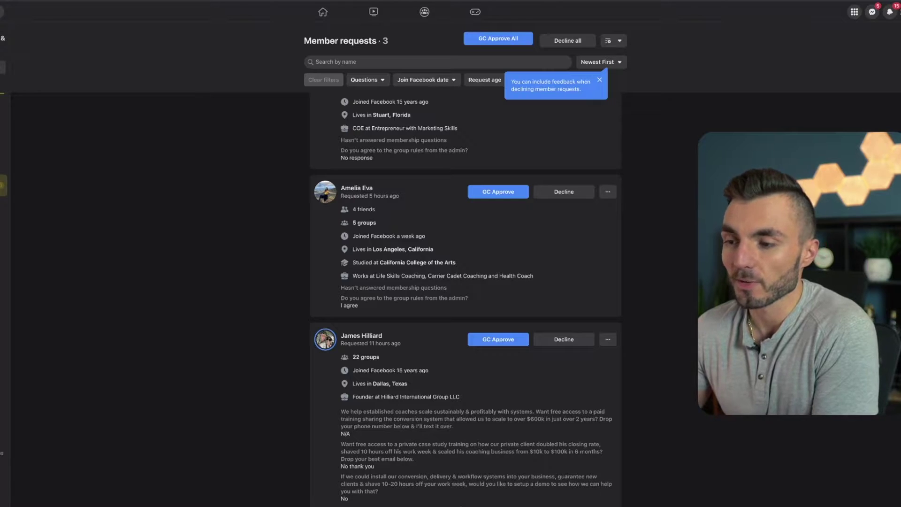
Copy the last requester's answer 'No thank you' from their join request
{"action": "left_click_drag", "start_coordinate": [379, 469], "coordinate": [340, 467]}
{"action": "right_click", "coordinate": [369, 470]}
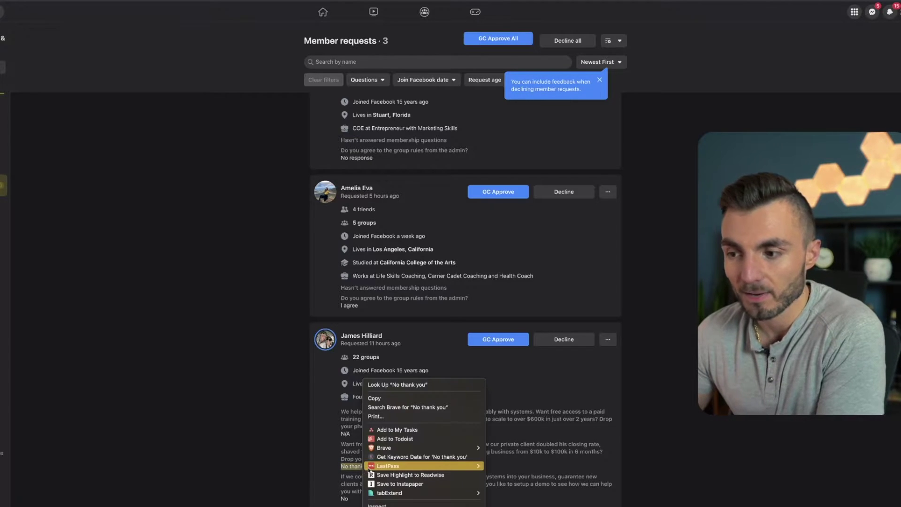
{"action": "left_click", "coordinate": [384, 399]}
{"action": "left_click", "coordinate": [340, 481]}
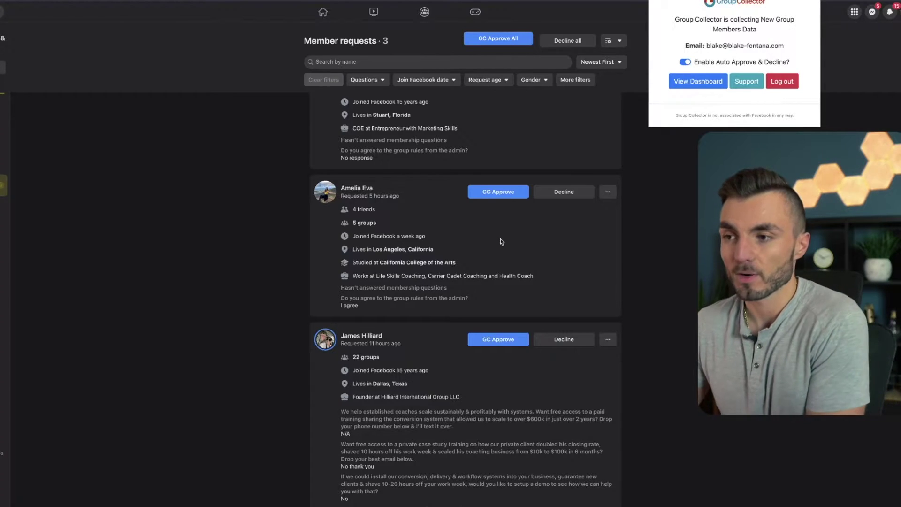
Decline the second person's membership request, then bring the Group Collector panel back up
{"action": "scroll", "coordinate": [470, 232], "scroll_direction": "up", "scroll_amount": 2}
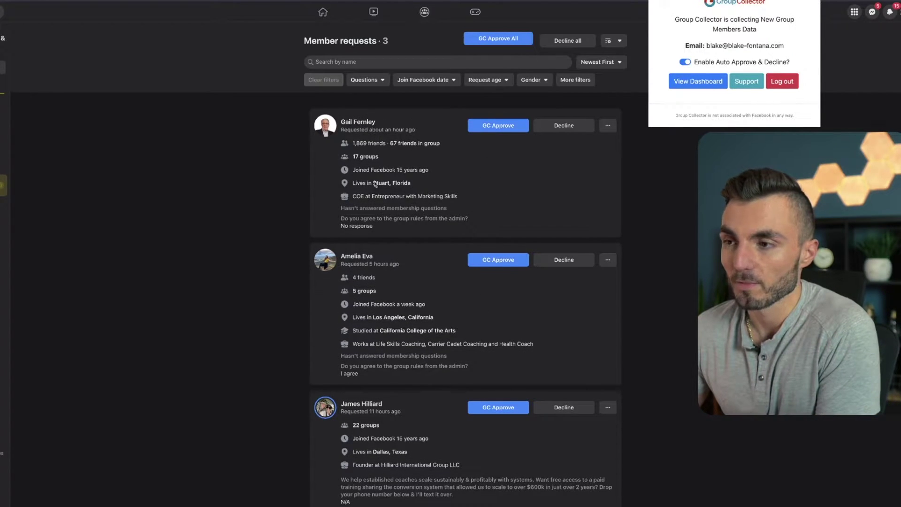
{"action": "left_click", "coordinate": [570, 262]}
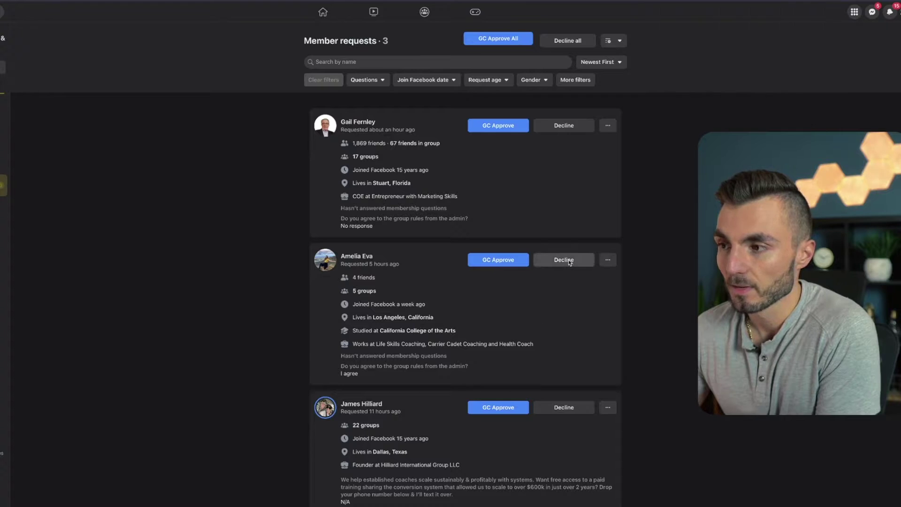
{"action": "left_click", "coordinate": [569, 261]}
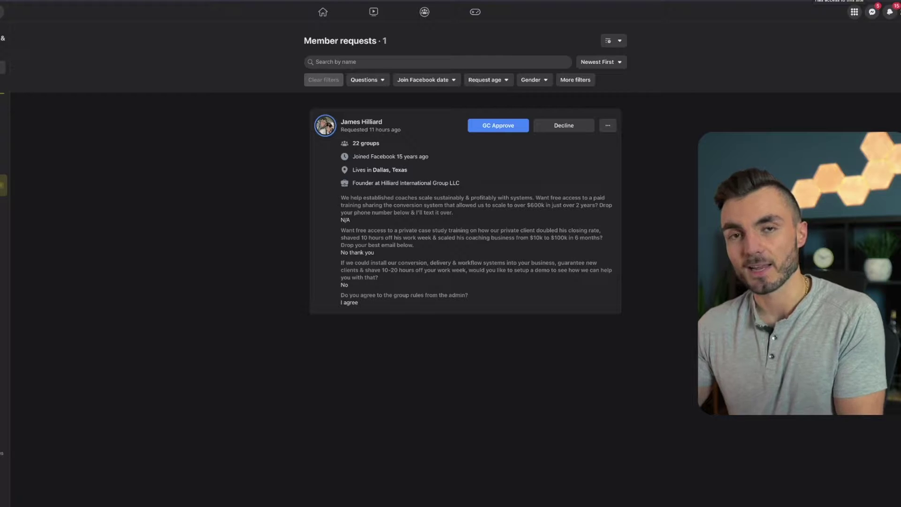
{"action": "left_click", "coordinate": [839, 1]}
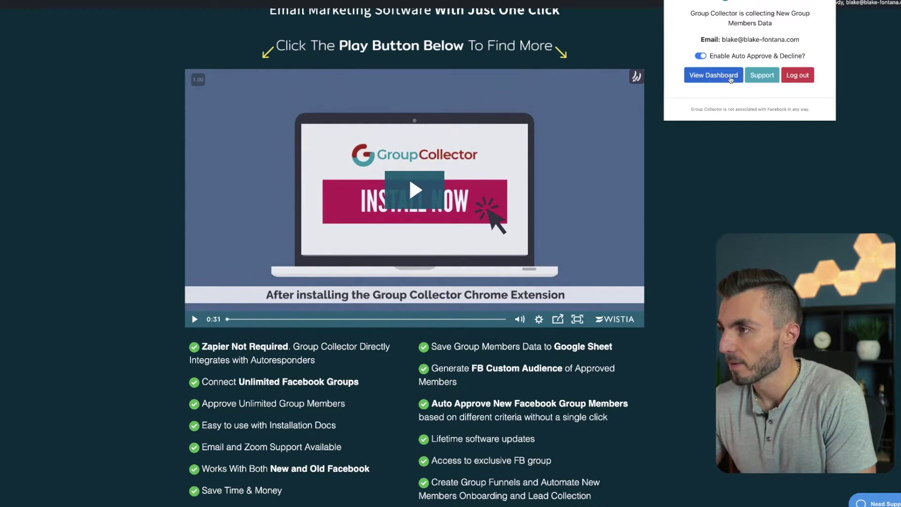
Go to the Group Collector web dashboard via View Dashboard
{"action": "left_click", "coordinate": [708, 78]}
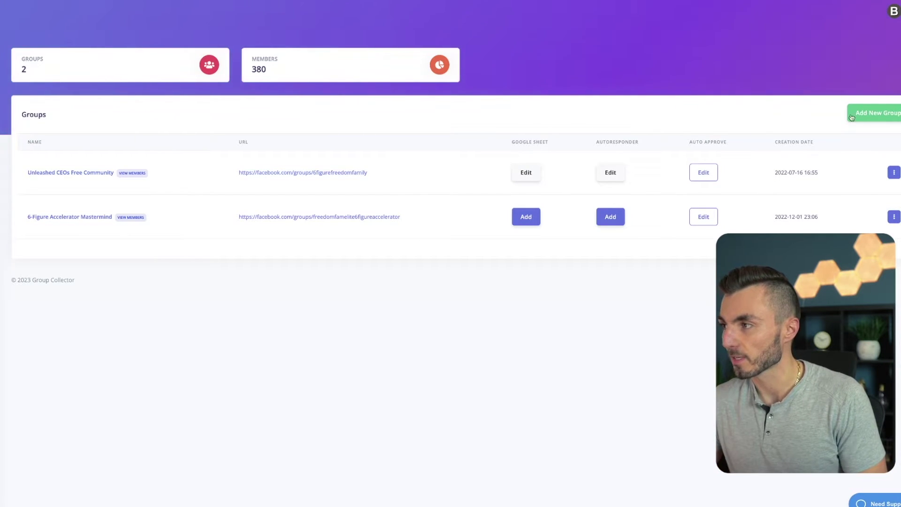
Create a group named 'Test Group' using the pasted Facebook group URL
{"action": "left_click", "coordinate": [877, 114]}
{"action": "left_click", "coordinate": [69, 111]}
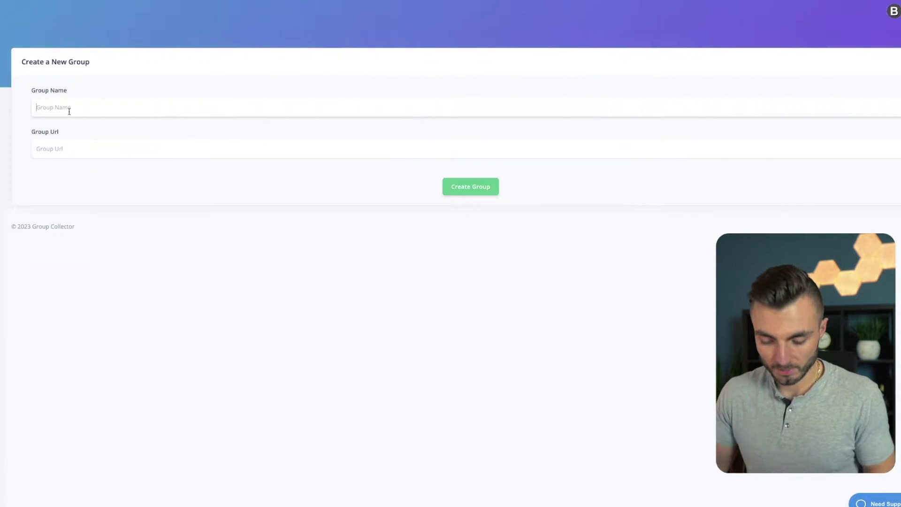
{"action": "type", "text": "Test"}
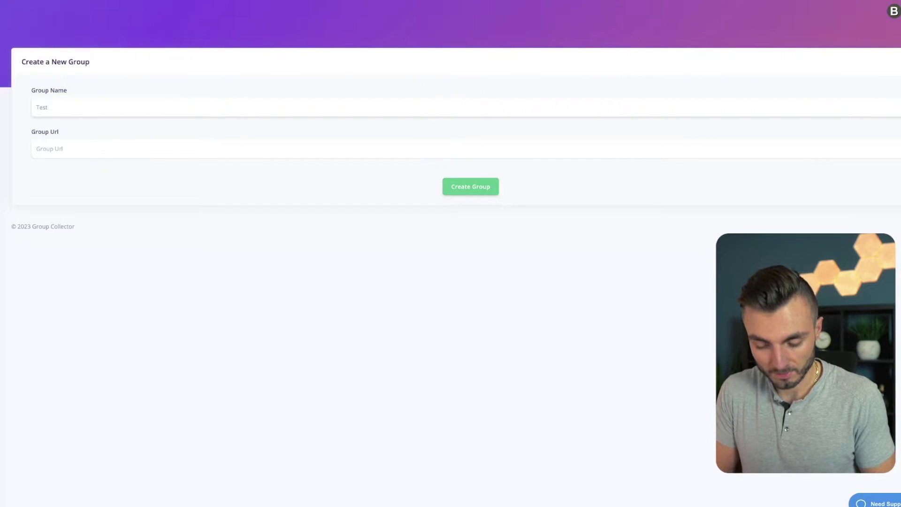
{"action": "type", "text": " Group"}
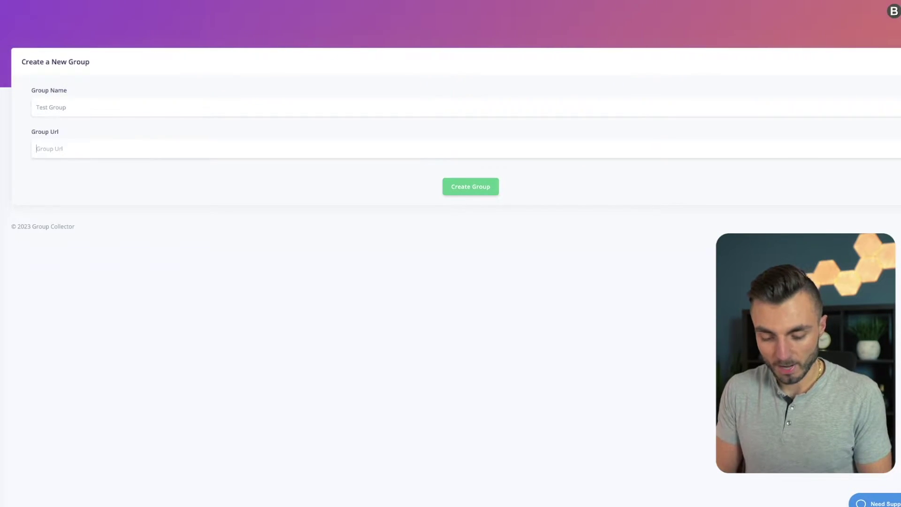
{"action": "key", "text": "Tab"}
{"action": "key", "text": "ctrl+v"}
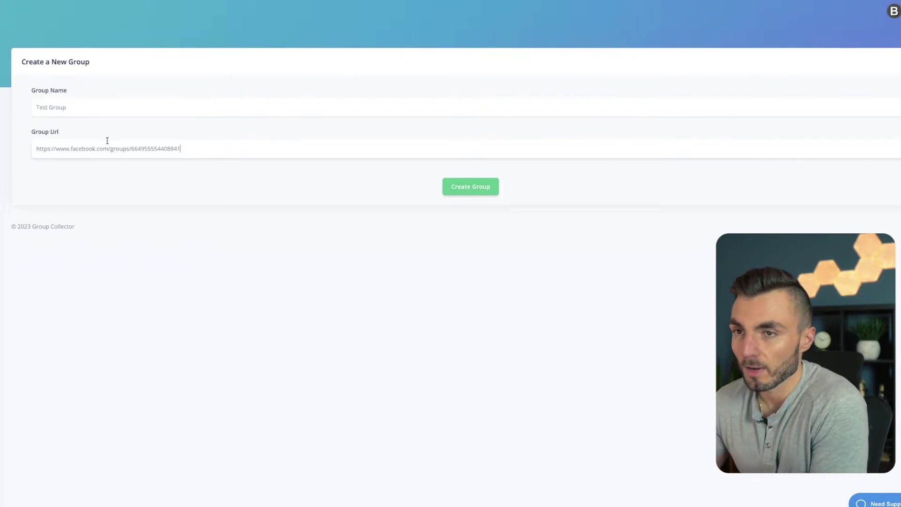
{"action": "left_click", "coordinate": [482, 189]}
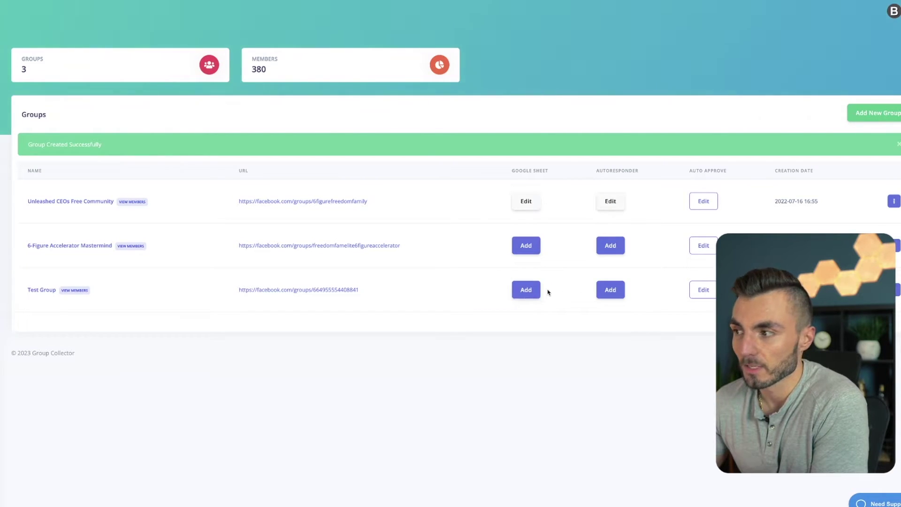
Open the sheet template copy and check its User ID and Q1–Q3 header columns
{"action": "left_click", "coordinate": [526, 291]}
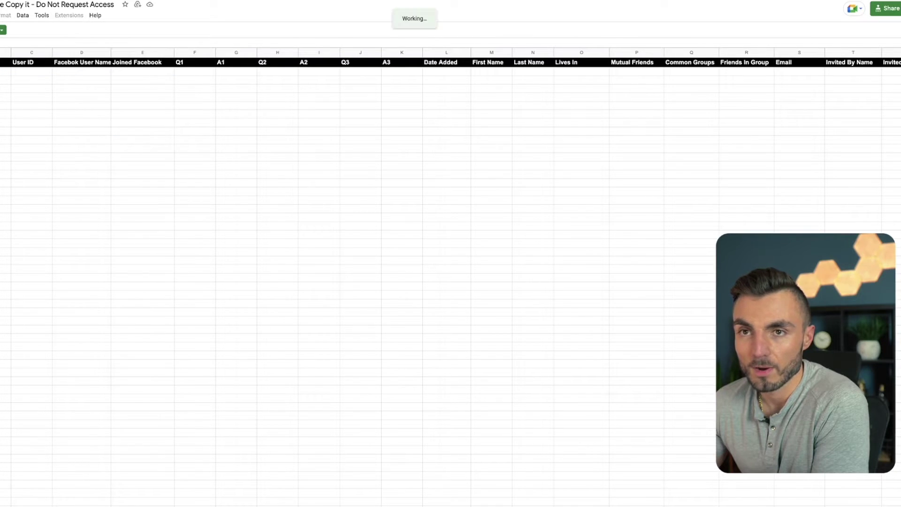
{"action": "left_click", "coordinate": [29, 65]}
{"action": "left_click", "coordinate": [100, 81]}
{"action": "left_click", "coordinate": [6, 62]}
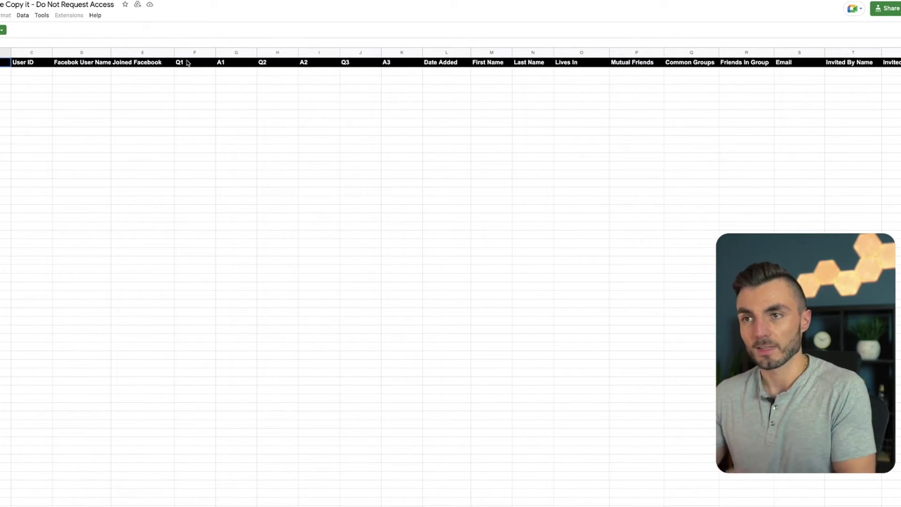
{"action": "left_click", "coordinate": [185, 74]}
{"action": "left_click", "coordinate": [261, 73]}
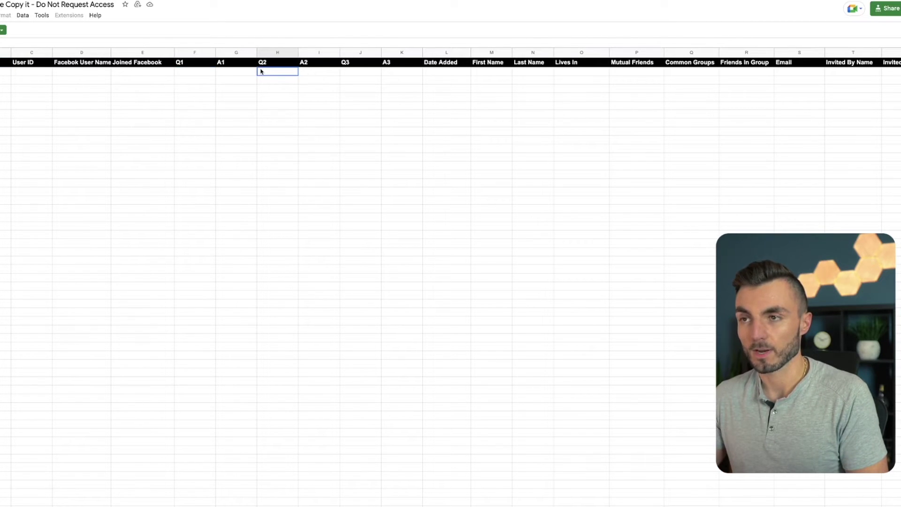
{"action": "left_click", "coordinate": [349, 74]}
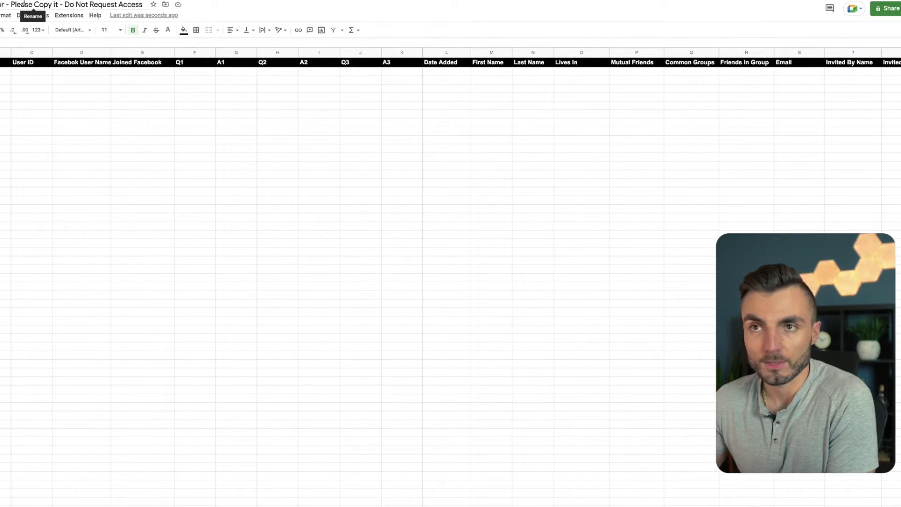
Rename the spreadsheet to 'Group Name Members Sheet'
{"action": "left_click", "coordinate": [23, 4]}
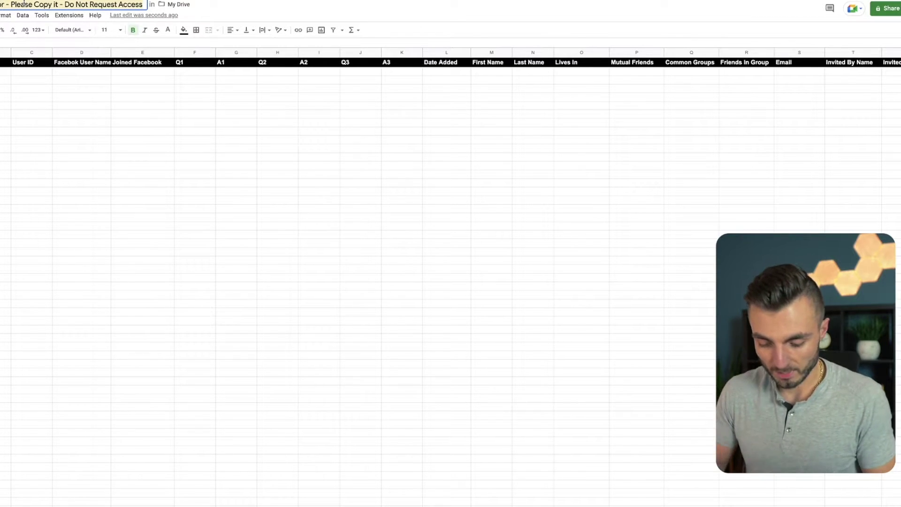
{"action": "key", "text": "BackSpace"}
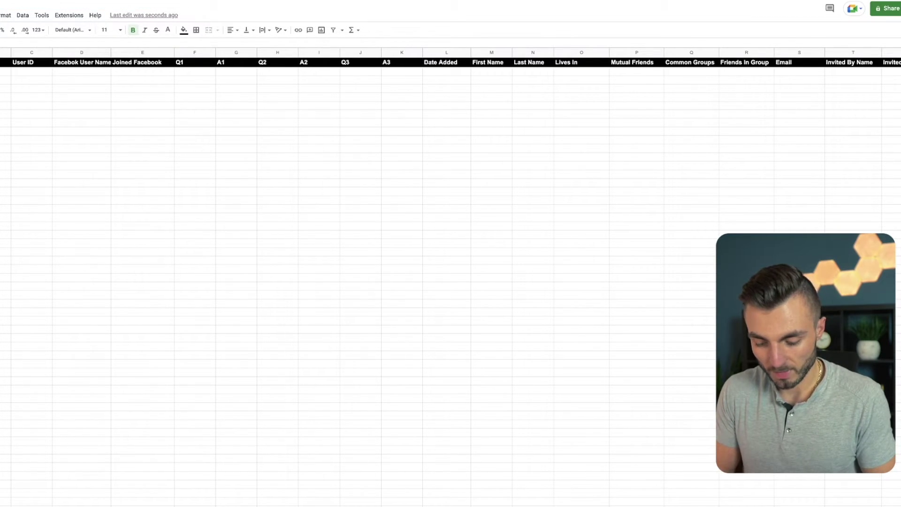
{"action": "type", "text": "Sheet"}
{"action": "key", "text": "Return"}
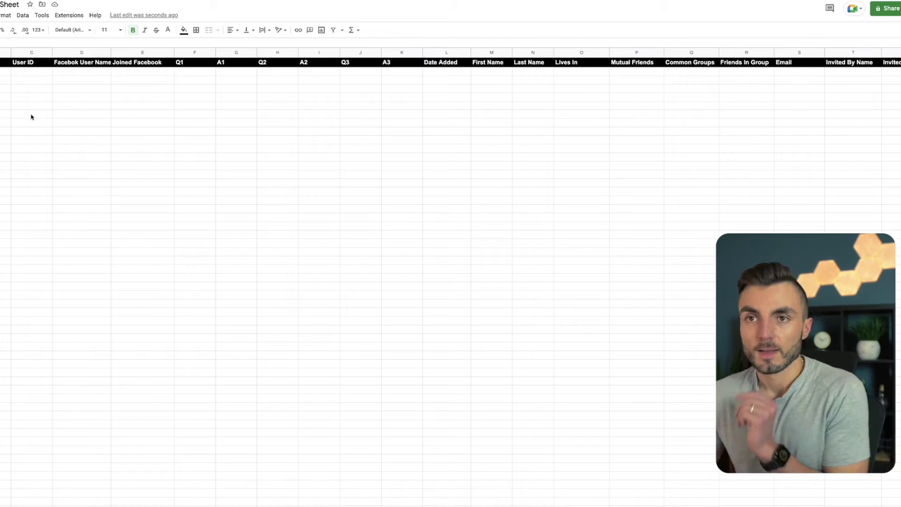
{"action": "left_click", "coordinate": [21, 129]}
{"action": "left_click", "coordinate": [0, 15]}
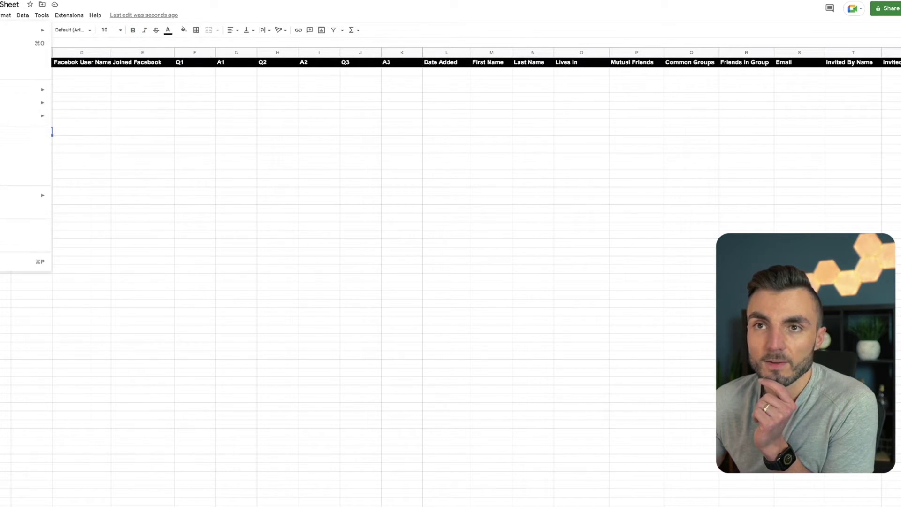
Set the sheet's General access to Anyone with the link, with the Editor role
{"action": "mouse_move", "coordinate": [28, 90]}
{"action": "left_click", "coordinate": [89, 92]}
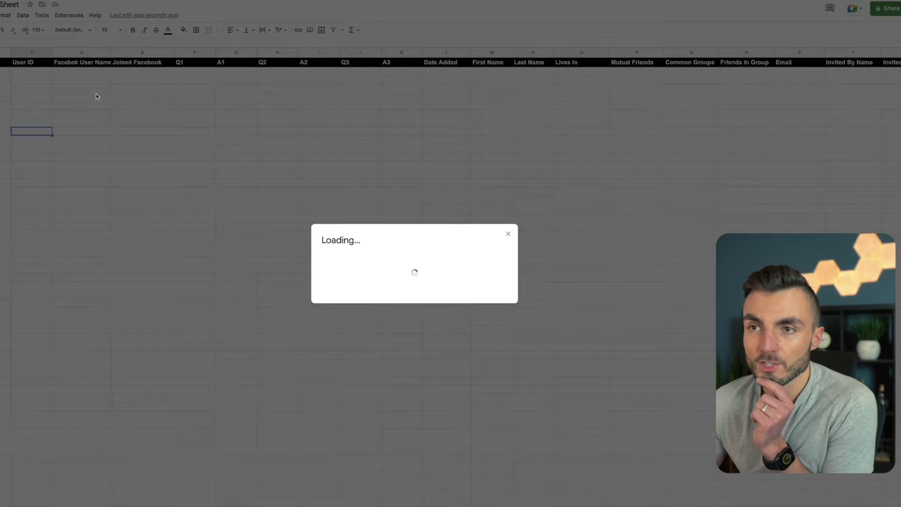
{"action": "left_click", "coordinate": [363, 300]}
{"action": "left_click", "coordinate": [378, 337]}
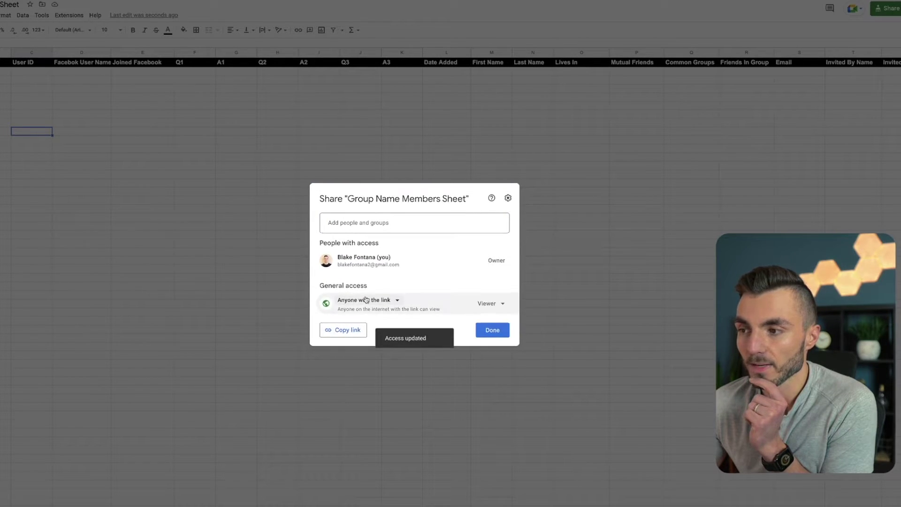
{"action": "left_click", "coordinate": [498, 304]}
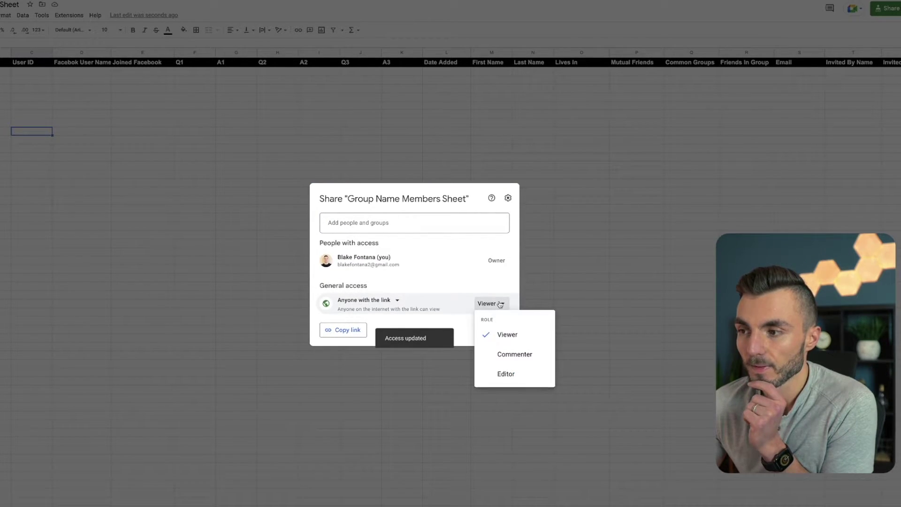
{"action": "left_click", "coordinate": [501, 375]}
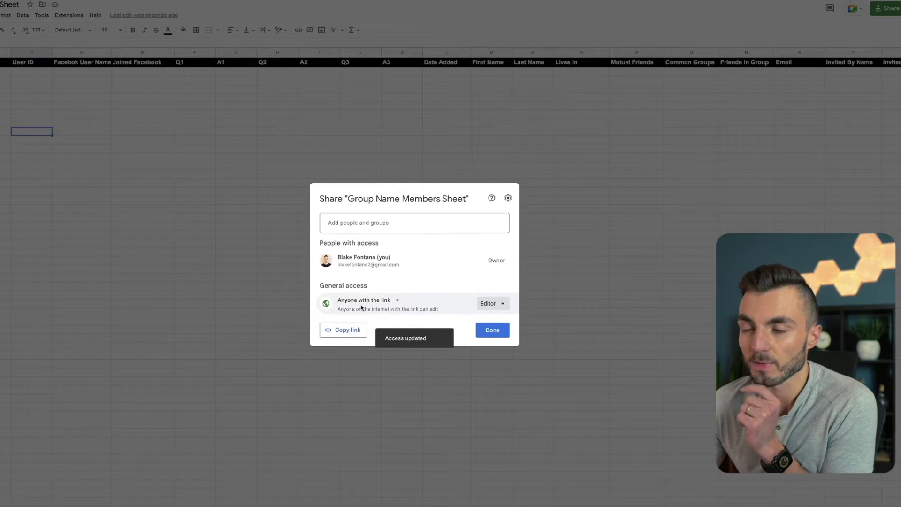
Paste the sheet's share link as Test Group's Google Sheet URL and authenticate the Google account
{"action": "left_click", "coordinate": [343, 330]}
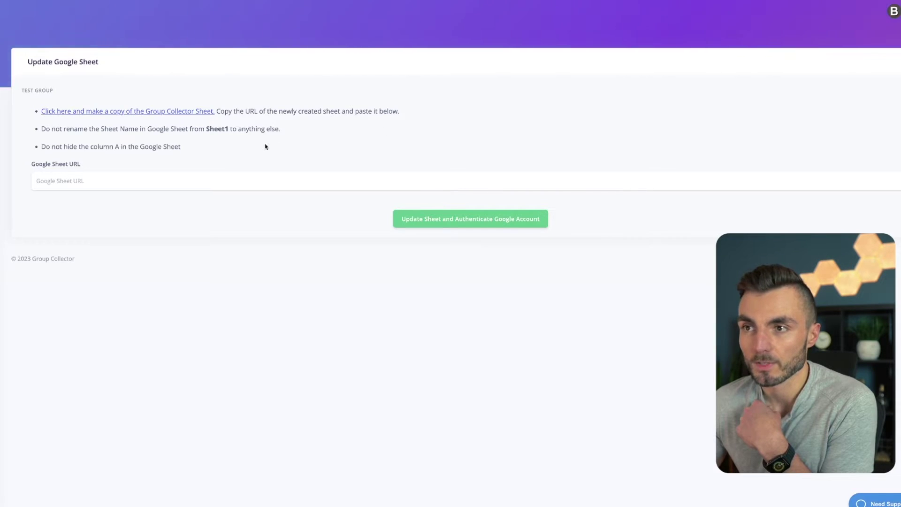
{"action": "left_click", "coordinate": [221, 180]}
{"action": "key", "text": "ctrl+v"}
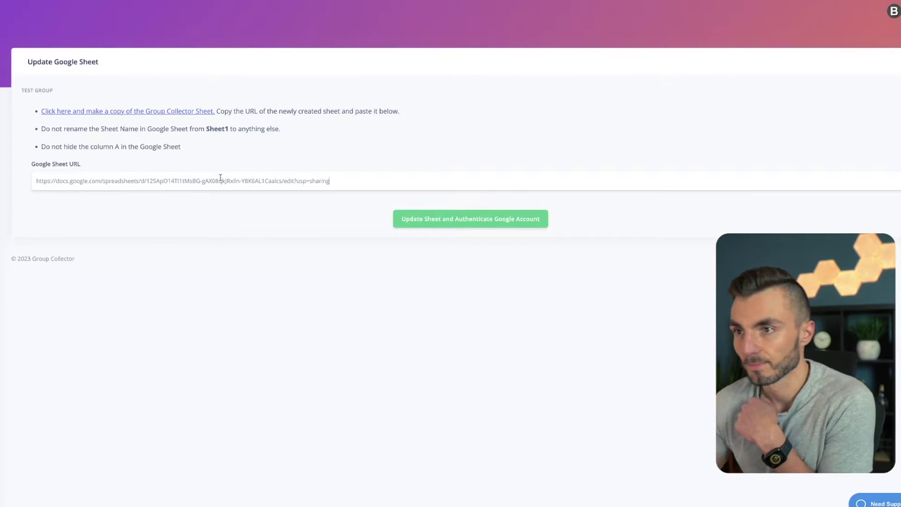
{"action": "left_click", "coordinate": [468, 222]}
{"action": "left_click", "coordinate": [467, 221]}
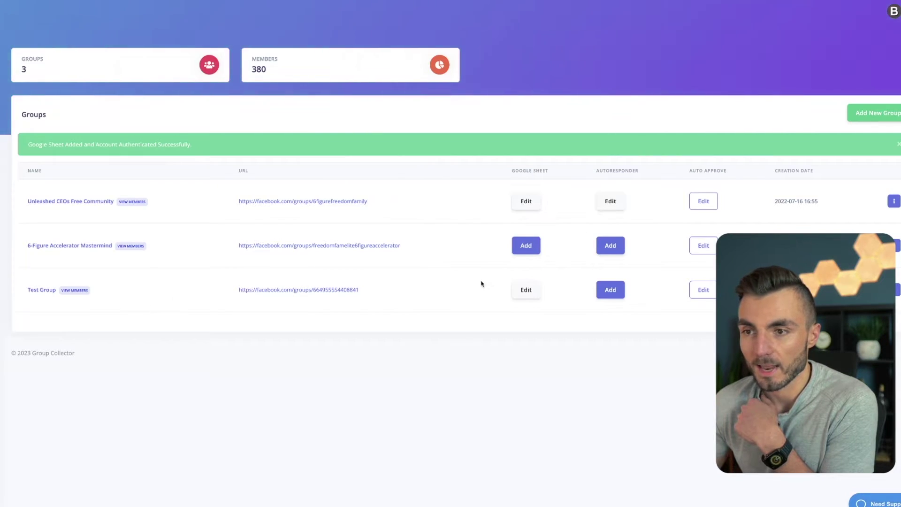
{"action": "left_click", "coordinate": [527, 291]}
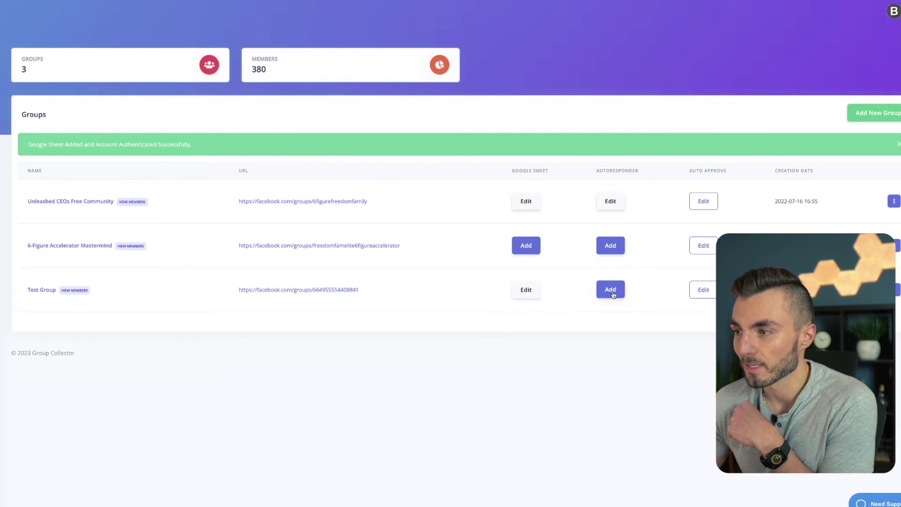
Pick Active Campaign from the autoresponder service list for Test Group
{"action": "left_click", "coordinate": [619, 292]}
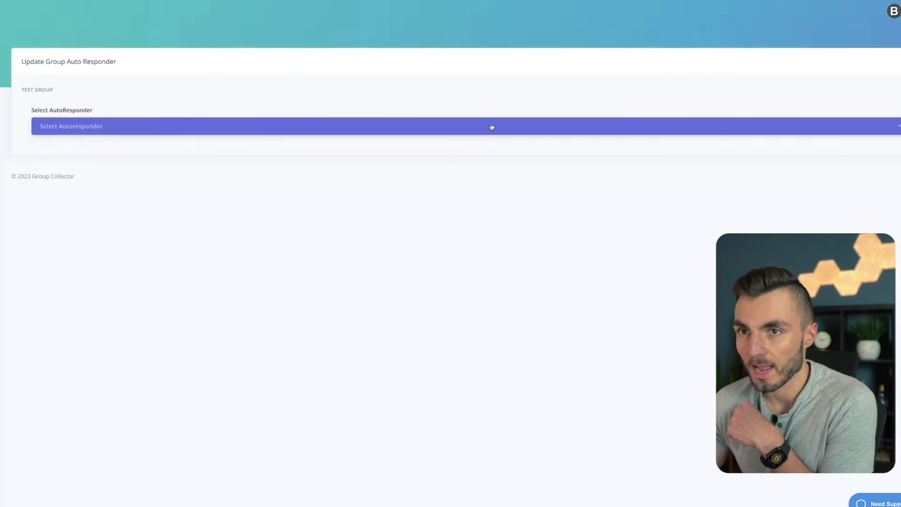
{"action": "left_click", "coordinate": [491, 125]}
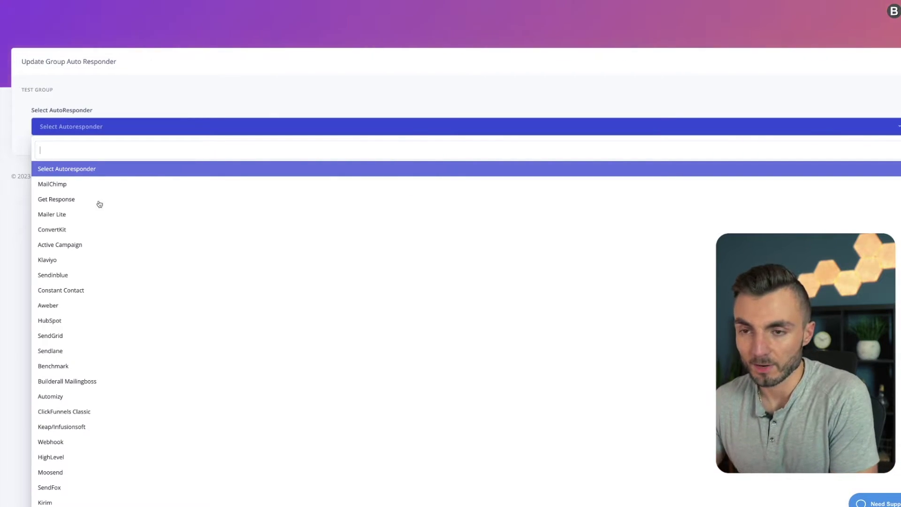
{"action": "scroll", "coordinate": [141, 298], "scroll_direction": "down", "scroll_amount": 5}
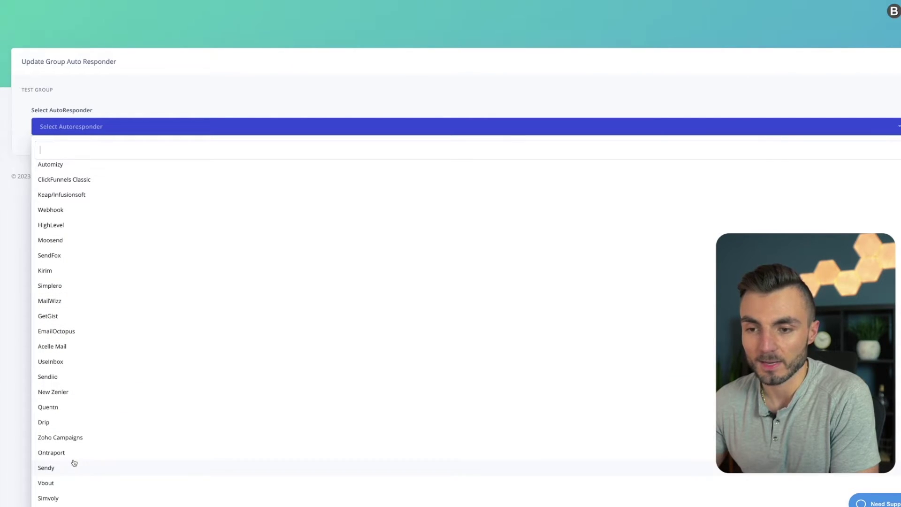
{"action": "scroll", "coordinate": [112, 428], "scroll_direction": "up", "scroll_amount": 5}
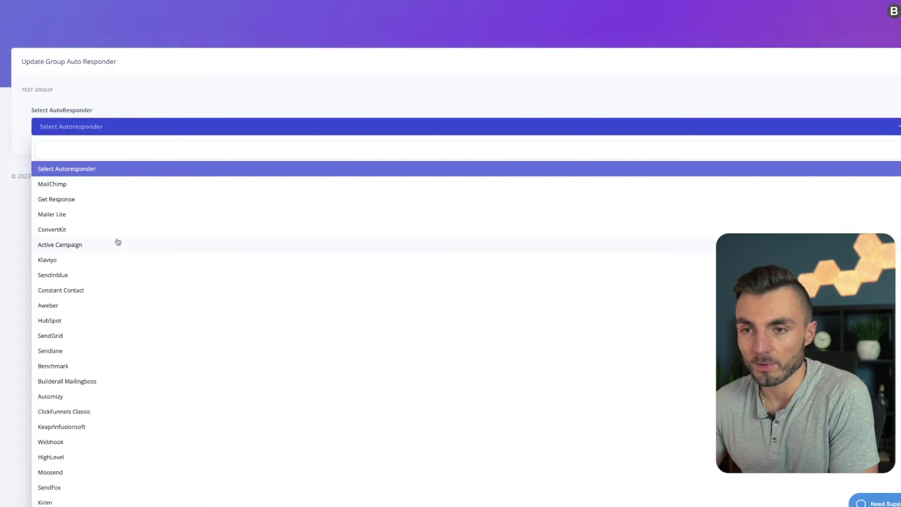
{"action": "left_click", "coordinate": [62, 245]}
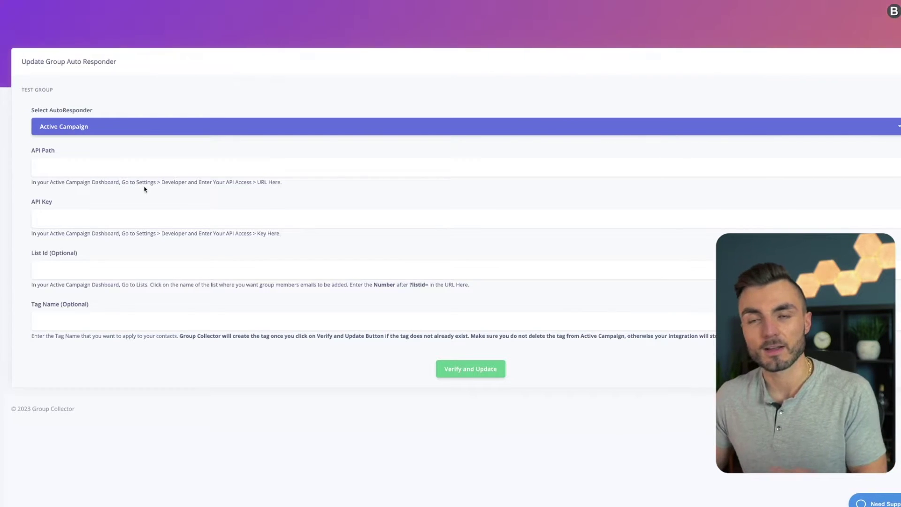
Highlight the Developer step in the Active Campaign API hint, then clear the highlight
{"action": "double_click", "coordinate": [166, 183]}
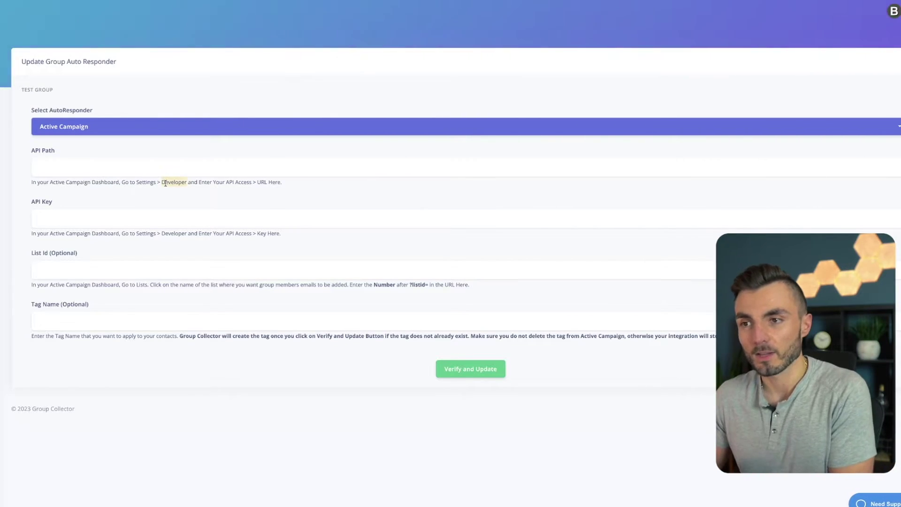
{"action": "left_click", "coordinate": [204, 184]}
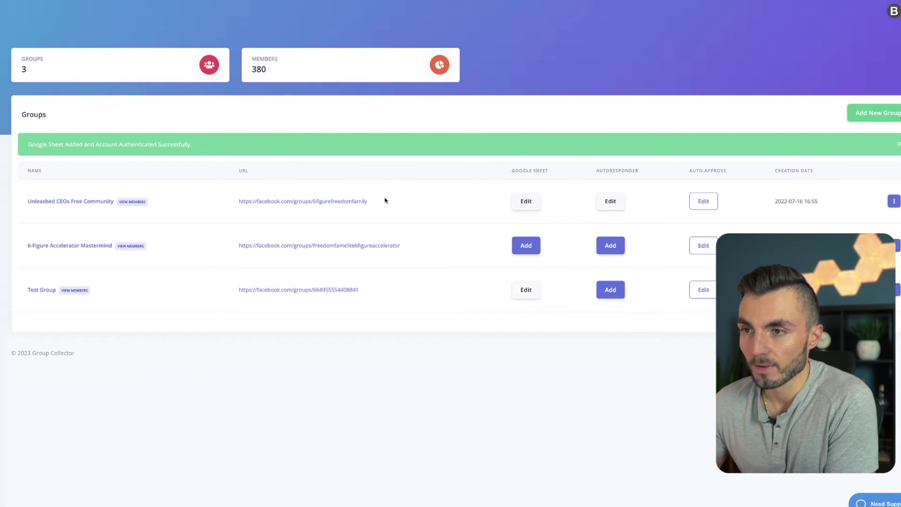
Use the Auto Approve Edit link on the Test Group row to open its Auto Approve & Decline Settings
{"action": "left_click_drag", "start_coordinate": [513, 171], "coordinate": [643, 172]}
{"action": "left_click", "coordinate": [191, 406]}
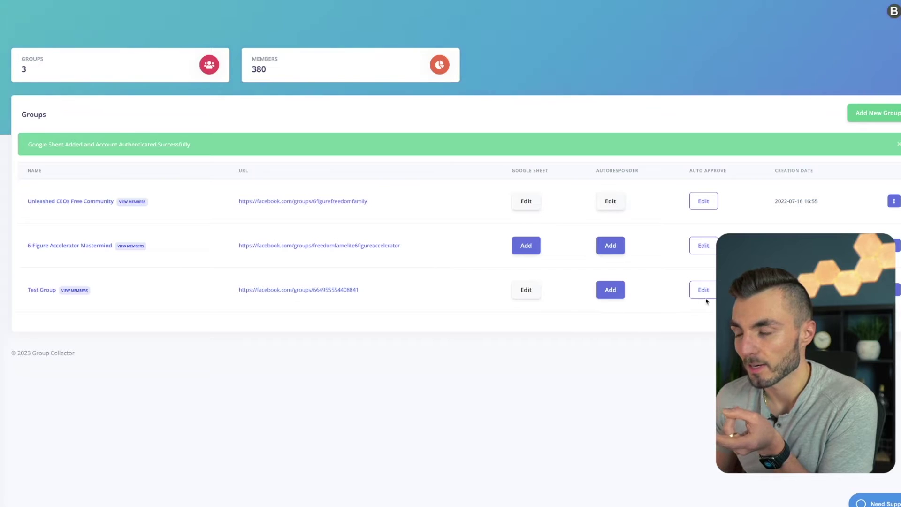
{"action": "left_click", "coordinate": [704, 290]}
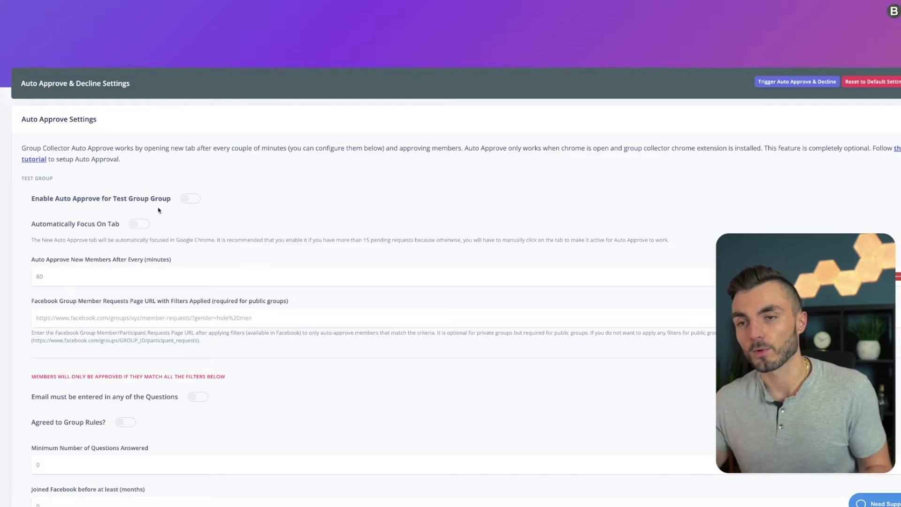
Switch on Enable Auto Approve and change the approval interval from 60 to 15 minutes
{"action": "left_click", "coordinate": [190, 198]}
{"action": "scroll", "coordinate": [62, 274], "scroll_direction": "down", "scroll_amount": 1}
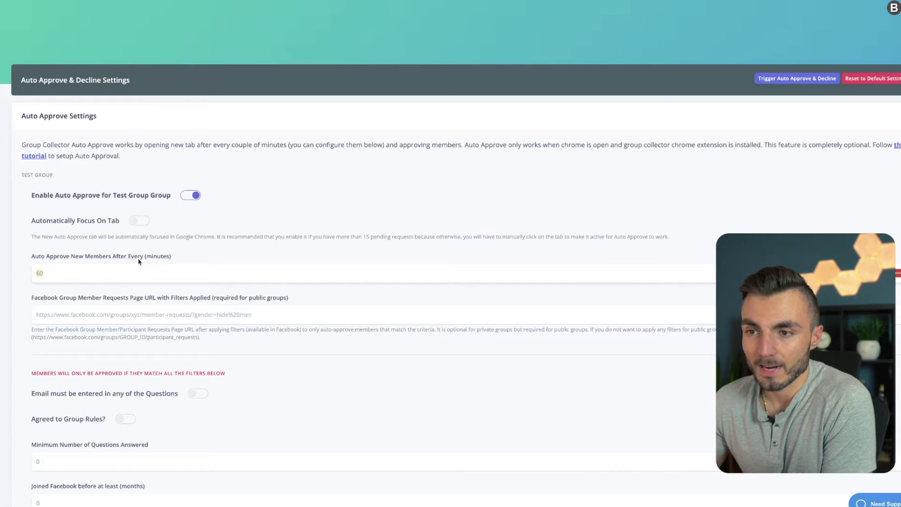
{"action": "key", "text": "BackSpace"}
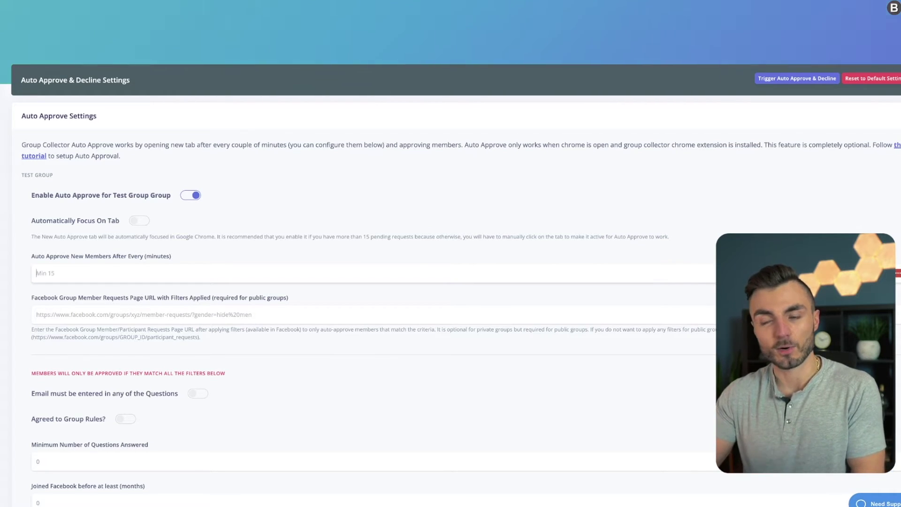
{"action": "left_click", "coordinate": [37, 273]}
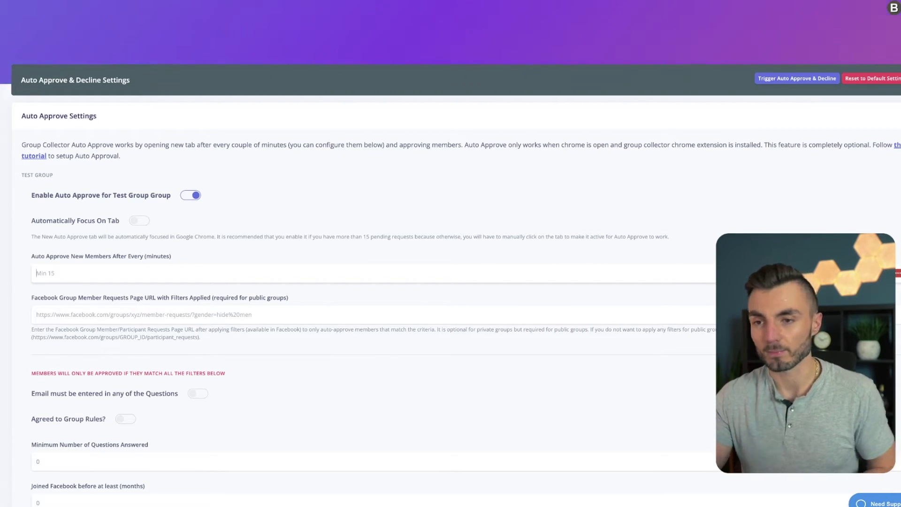
{"action": "type", "text": "15"}
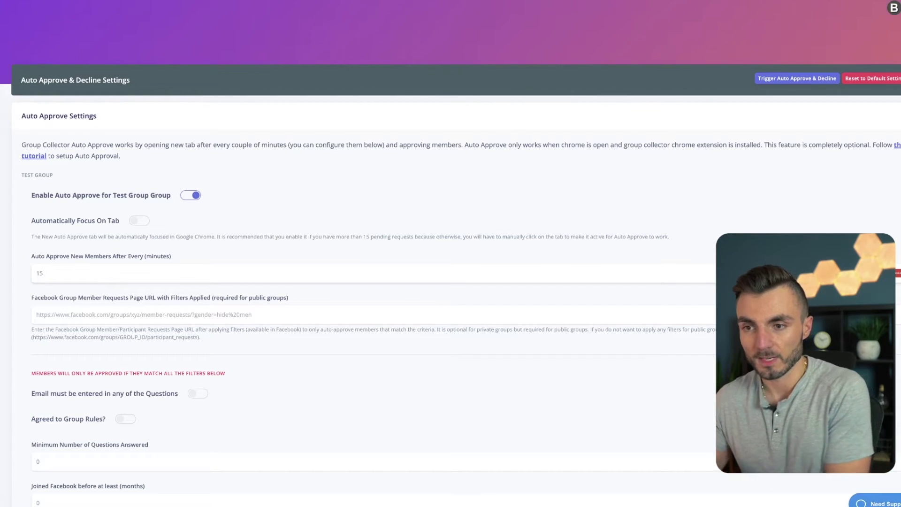
{"action": "scroll", "coordinate": [76, 280], "scroll_direction": "down", "scroll_amount": 1}
{"action": "key", "text": "Tab"}
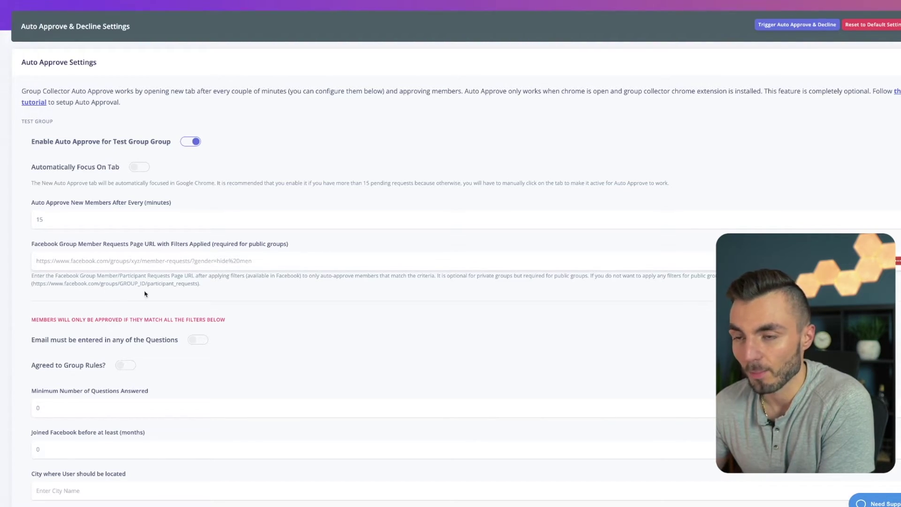
{"action": "left_click_drag", "start_coordinate": [203, 284], "coordinate": [25, 251]}
{"action": "left_click", "coordinate": [50, 280]}
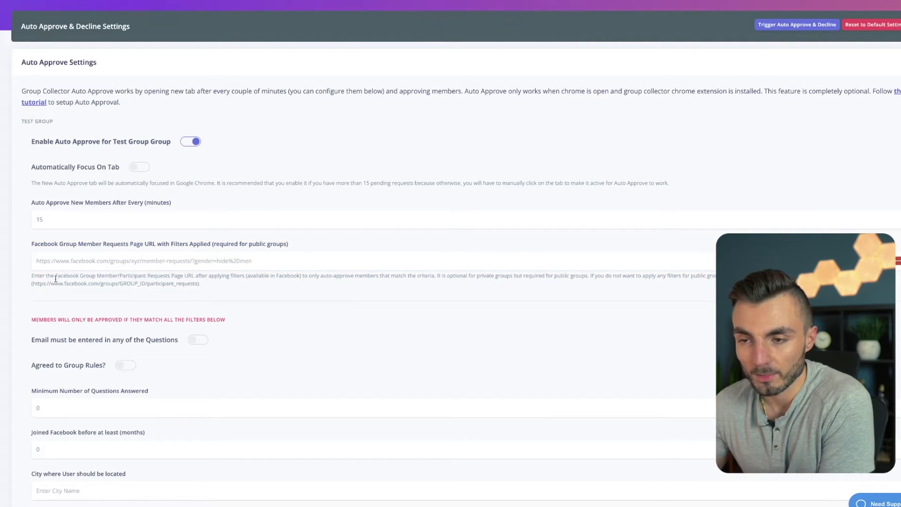
{"action": "scroll", "coordinate": [54, 279], "scroll_direction": "down", "scroll_amount": 1}
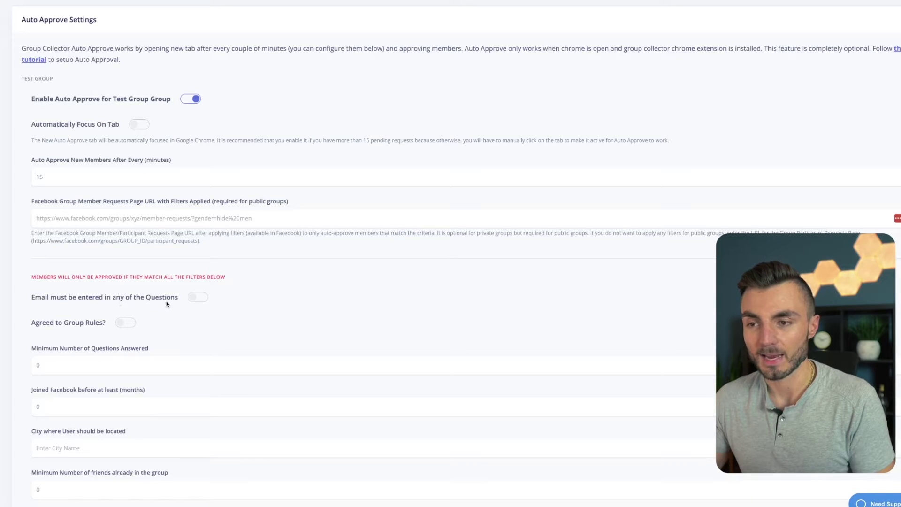
Require an email in the answers and agreement to the group rules
{"action": "left_click", "coordinate": [194, 297]}
{"action": "scroll", "coordinate": [164, 318], "scroll_direction": "down", "scroll_amount": 1}
{"action": "scroll", "coordinate": [164, 318], "scroll_direction": "down", "scroll_amount": 2}
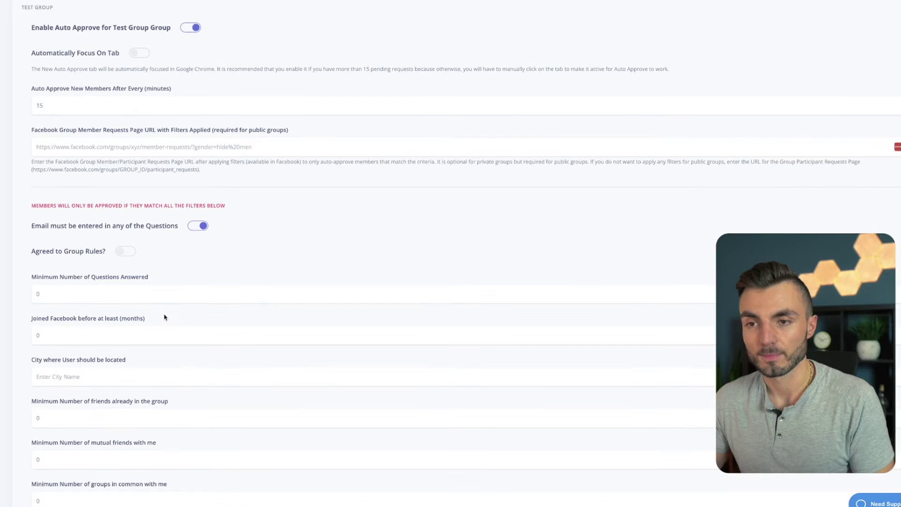
{"action": "left_click", "coordinate": [127, 253]}
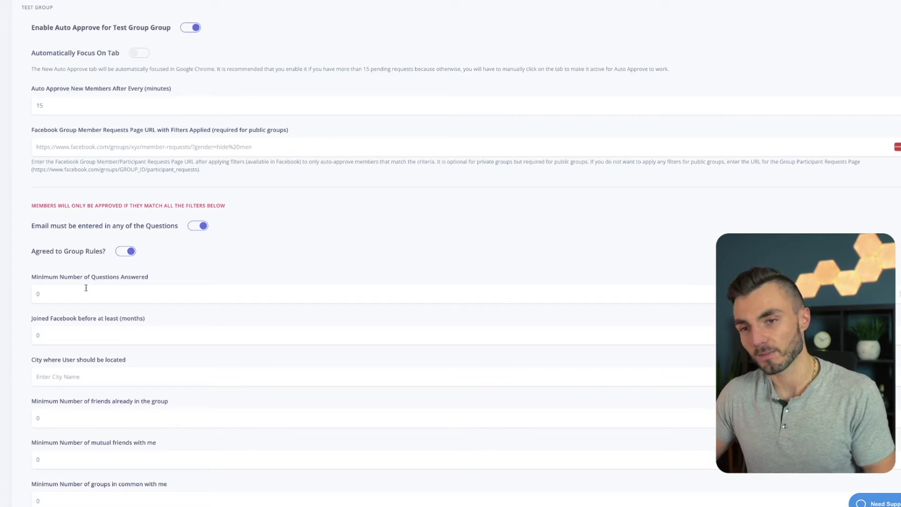
{"action": "scroll", "coordinate": [86, 288], "scroll_direction": "down", "scroll_amount": 1}
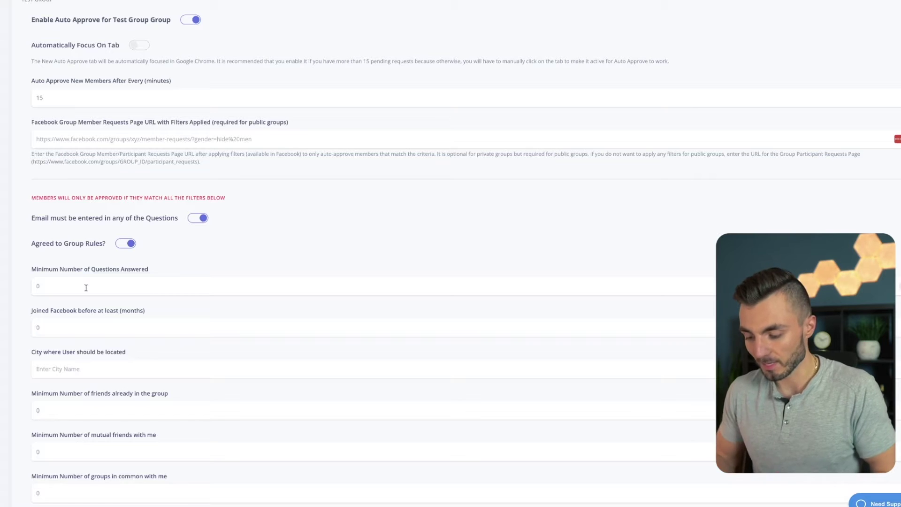
Set the minimum questions answered to 3
{"action": "left_click", "coordinate": [86, 288]}
{"action": "key", "text": "BackSpace"}
{"action": "type", "text": "2"}
{"action": "key", "text": "BackSpace"}
{"action": "type", "text": "1"}
{"action": "type", "text": "3"}
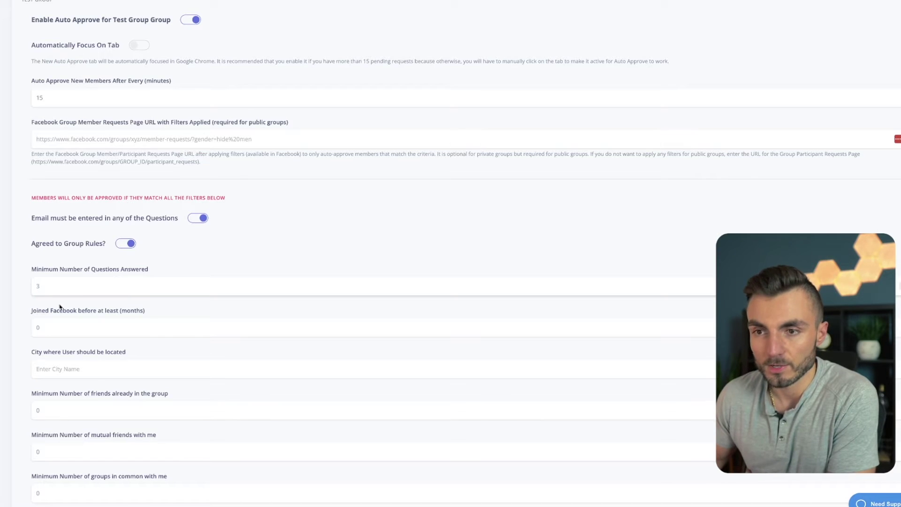
Set the Joined Facebook months filter to 0
{"action": "left_click", "coordinate": [56, 323]}
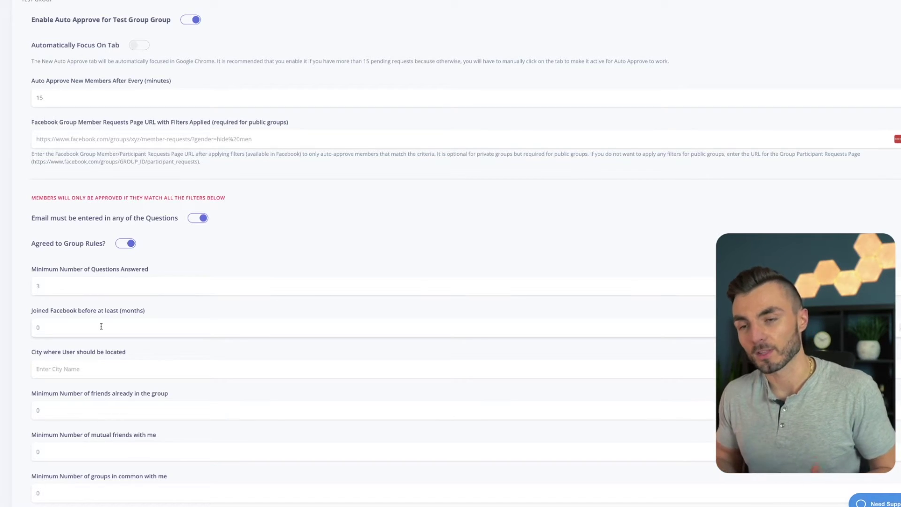
{"action": "left_click", "coordinate": [101, 326]}
{"action": "key", "text": "BackSpace"}
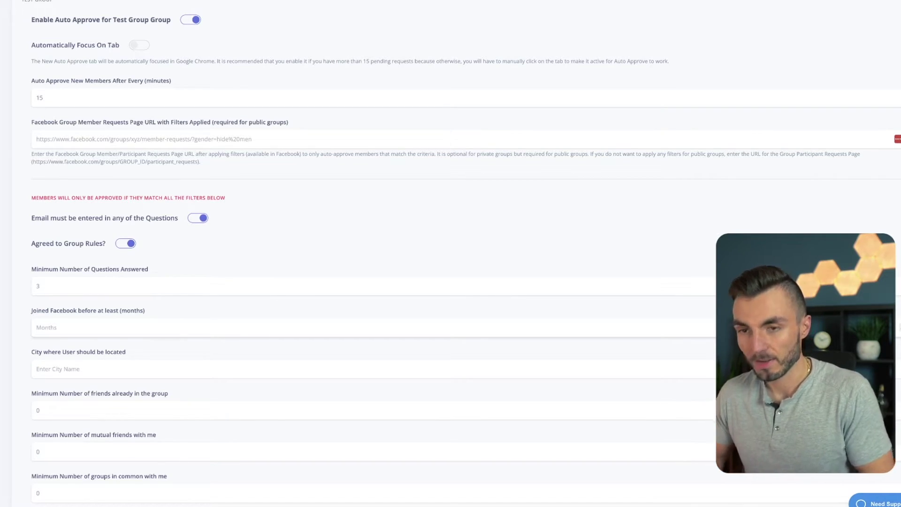
{"action": "type", "text": "15"}
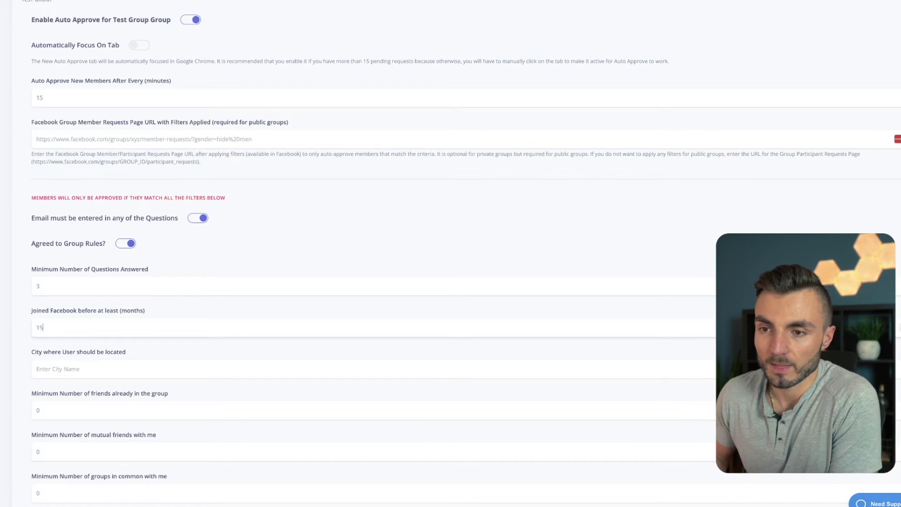
{"action": "key", "text": "BackSpace"}
{"action": "key", "text": "BackSpace"}
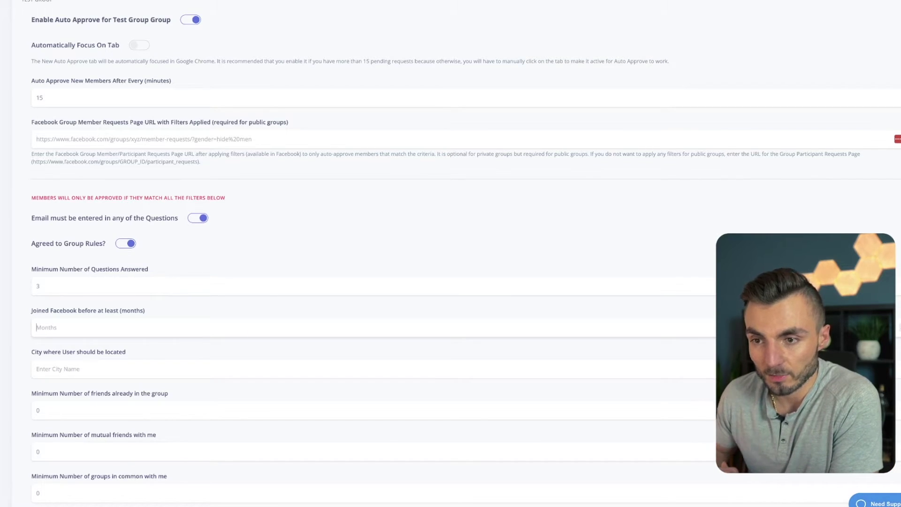
{"action": "type", "text": "1"}
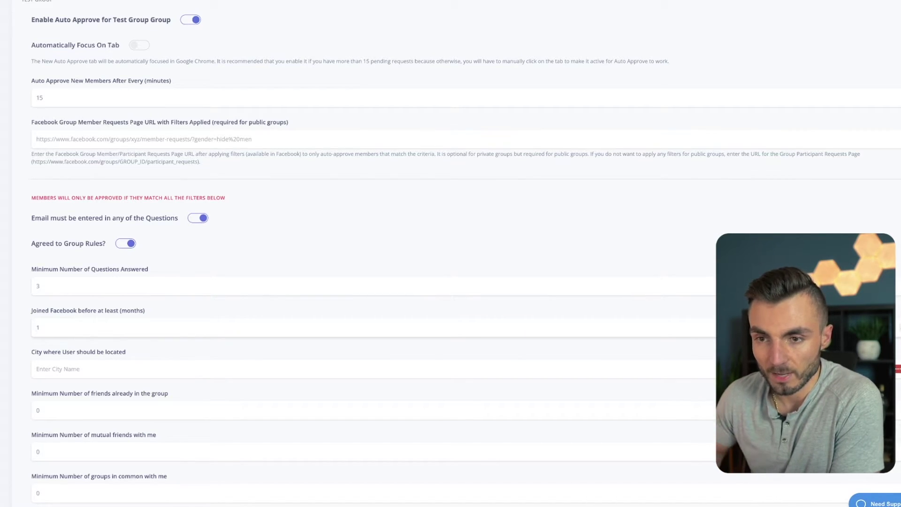
{"action": "left_click", "coordinate": [68, 369]}
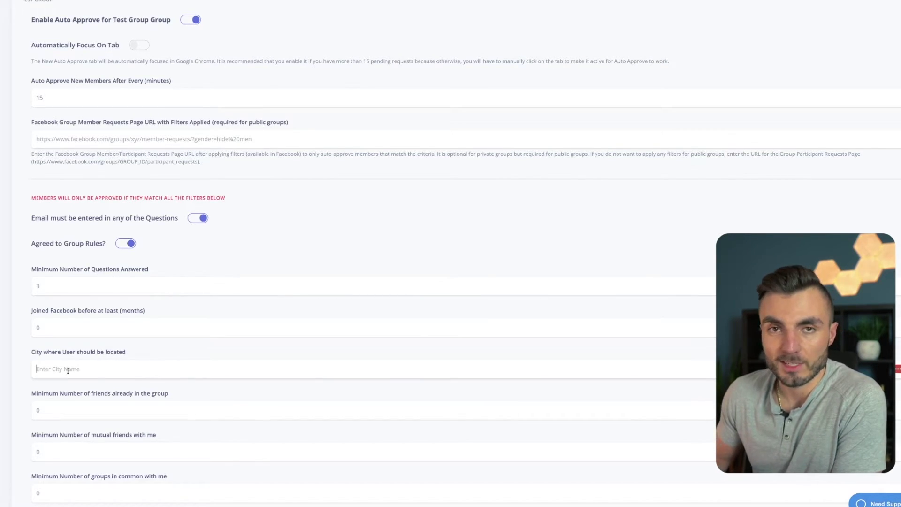
{"action": "scroll", "coordinate": [68, 371], "scroll_direction": "down", "scroll_amount": 1}
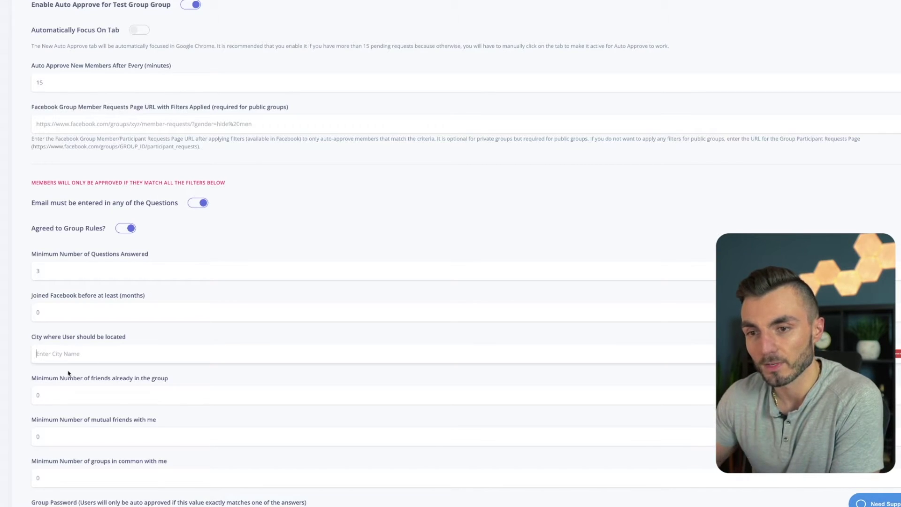
{"action": "scroll", "coordinate": [67, 398], "scroll_direction": "down", "scroll_amount": 3}
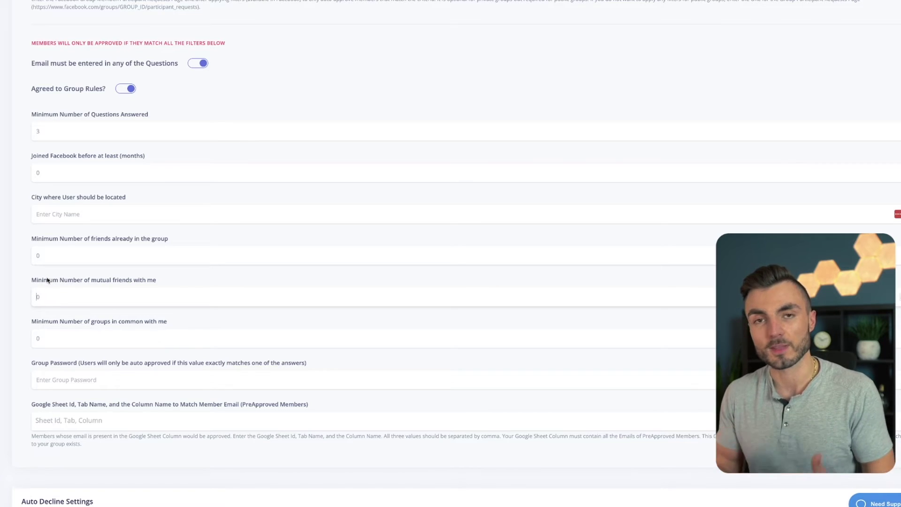
Leave the friends-in-group, groups-in-common and group-password filters at their 0 defaults
{"action": "left_click", "coordinate": [61, 322]}
{"action": "triple_click", "coordinate": [61, 322]}
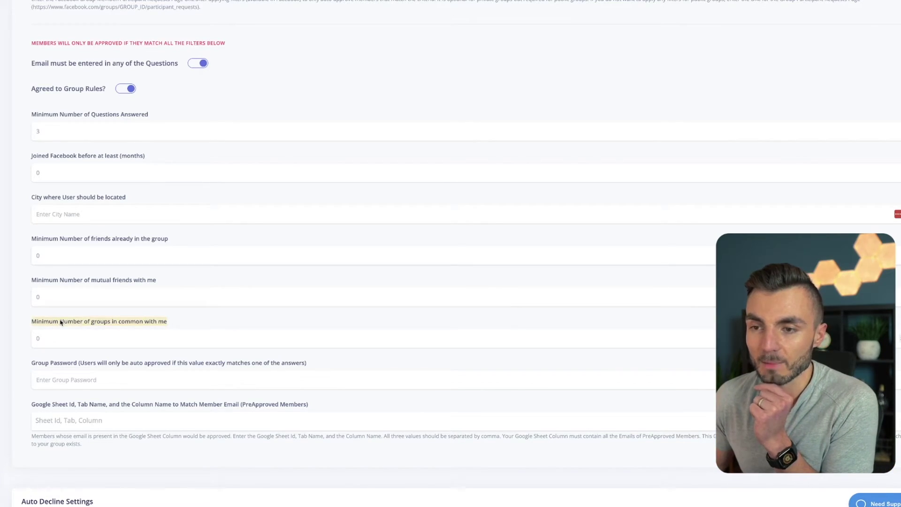
{"action": "left_click", "coordinate": [51, 257]}
{"action": "left_click", "coordinate": [45, 336]}
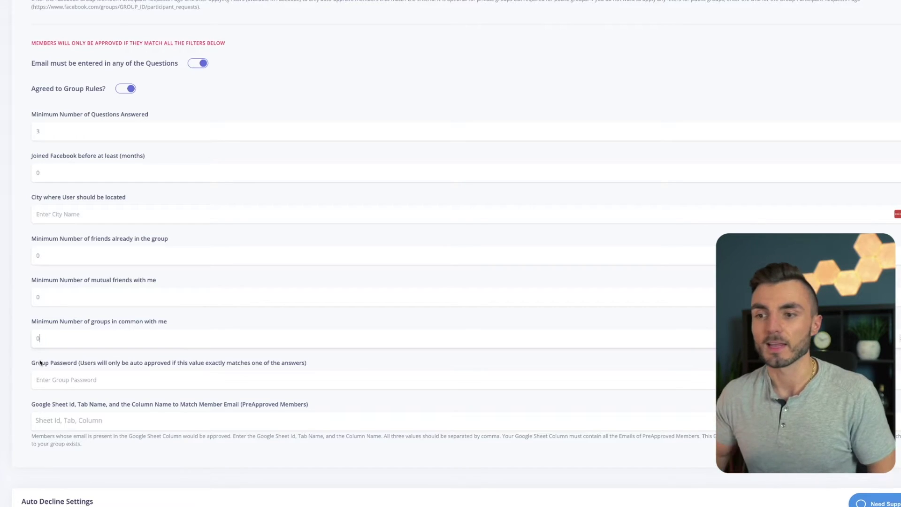
{"action": "left_click", "coordinate": [66, 383]}
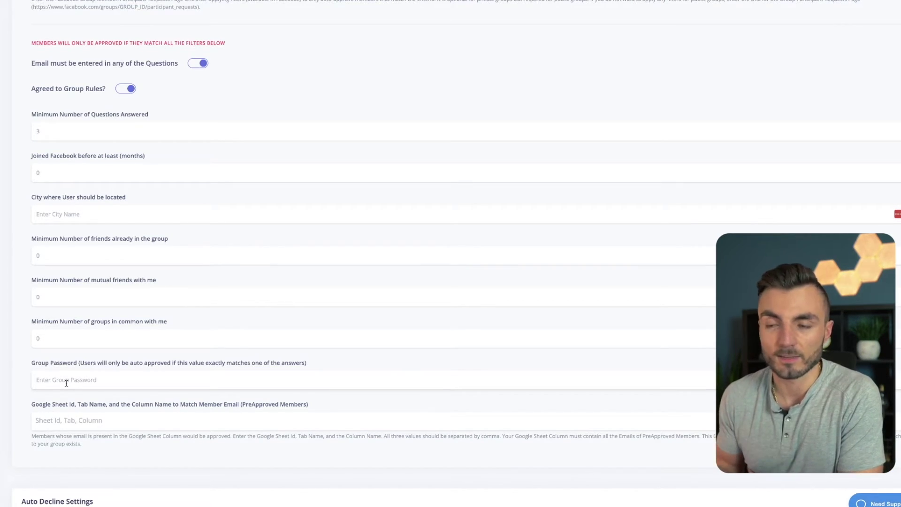
{"action": "scroll", "coordinate": [66, 383], "scroll_direction": "down", "scroll_amount": 9}
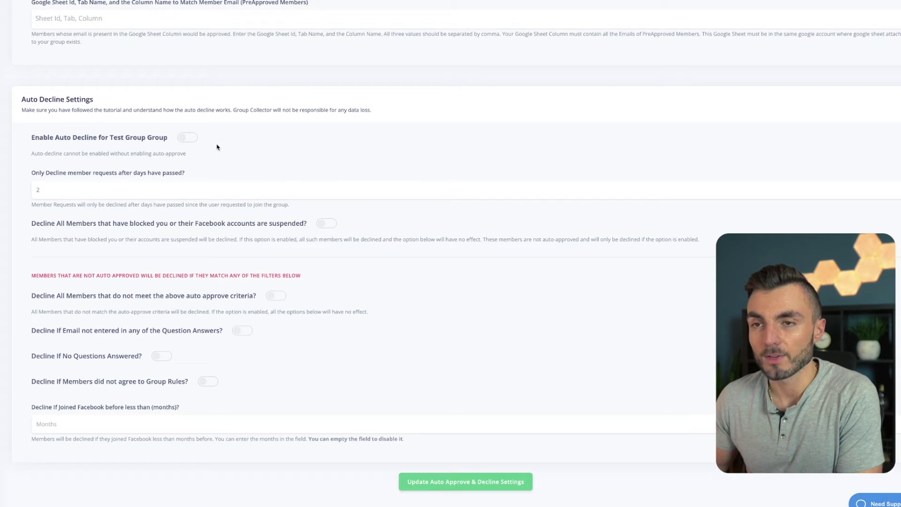
Switch on auto decline, change the wait from 2 to 3 days, and decline blocked or suspended members
{"action": "left_click", "coordinate": [184, 140]}
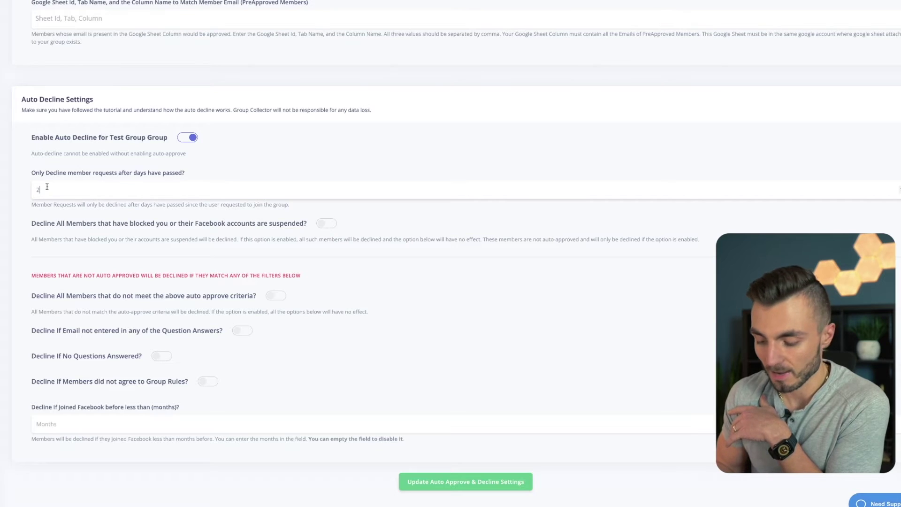
{"action": "key", "text": "BackSpace"}
{"action": "type", "text": "3"}
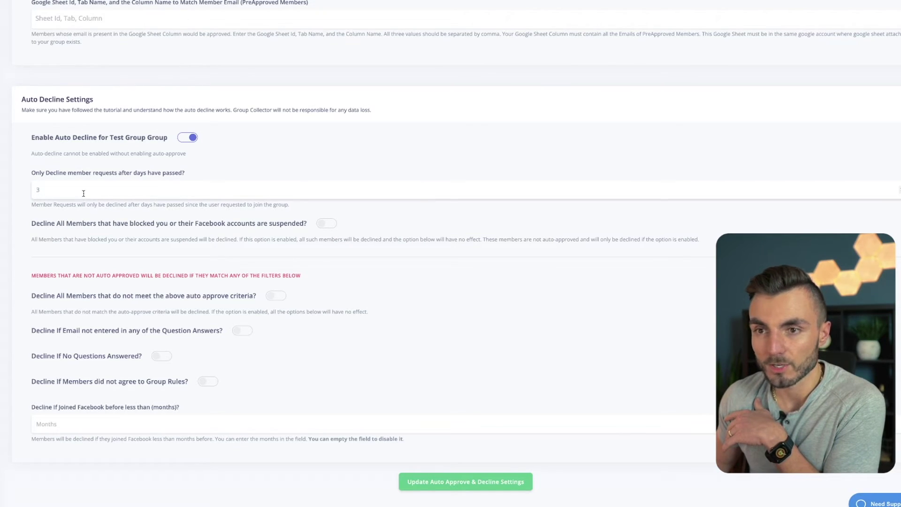
{"action": "left_click_drag", "start_coordinate": [39, 223], "coordinate": [79, 227]}
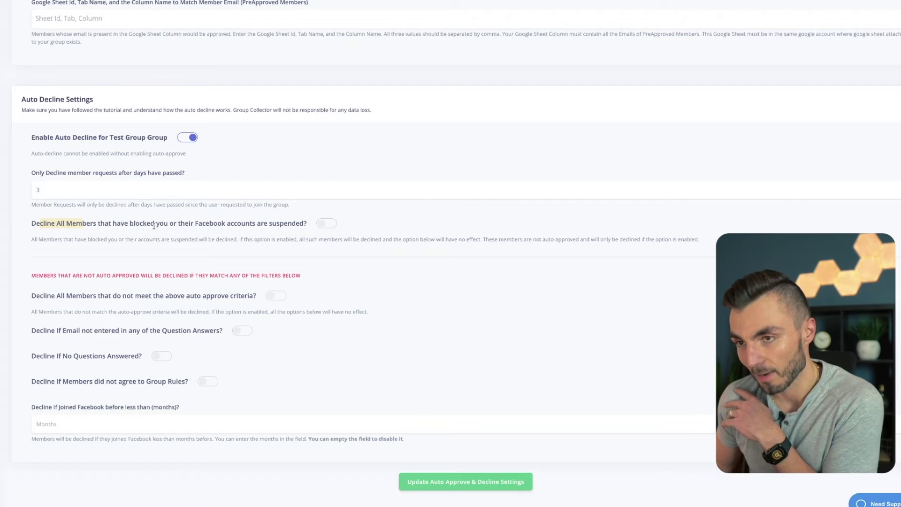
{"action": "left_click", "coordinate": [325, 223]}
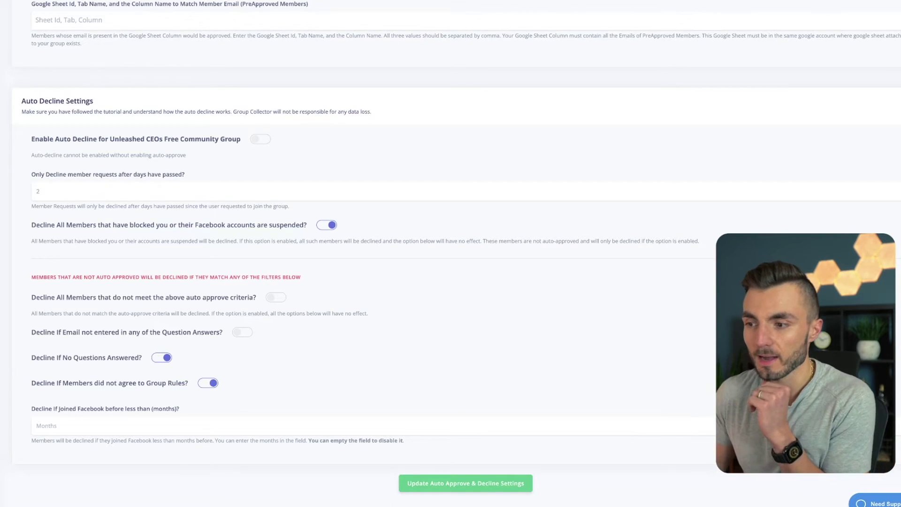
Save the changes with Update Auto Approve & Decline Settings
{"action": "left_click", "coordinate": [480, 488]}
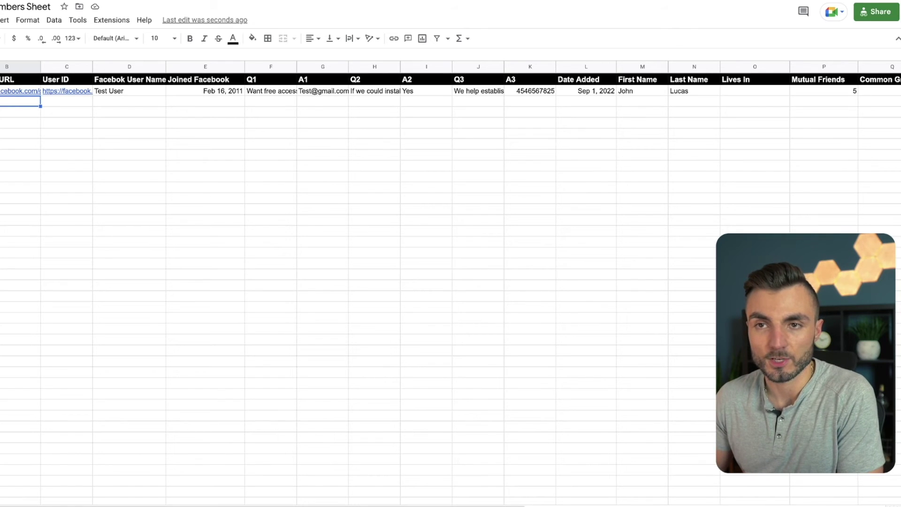
{"action": "key", "text": "Left"}
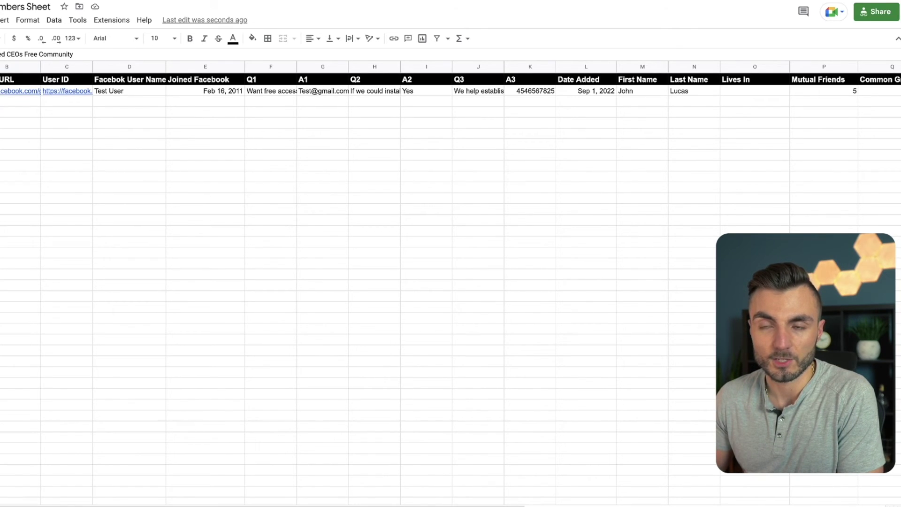
{"action": "left_click", "coordinate": [20, 122]}
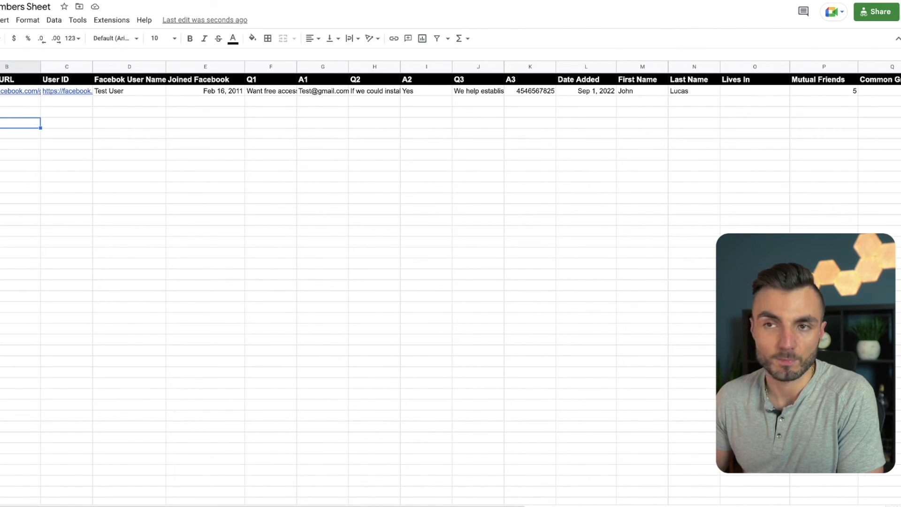
{"action": "left_click", "coordinate": [65, 112]}
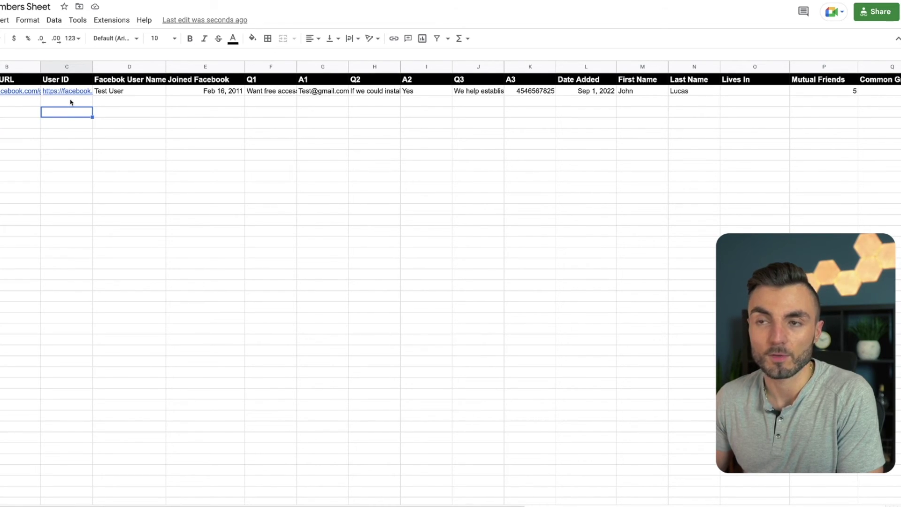
{"action": "left_click", "coordinate": [116, 111]}
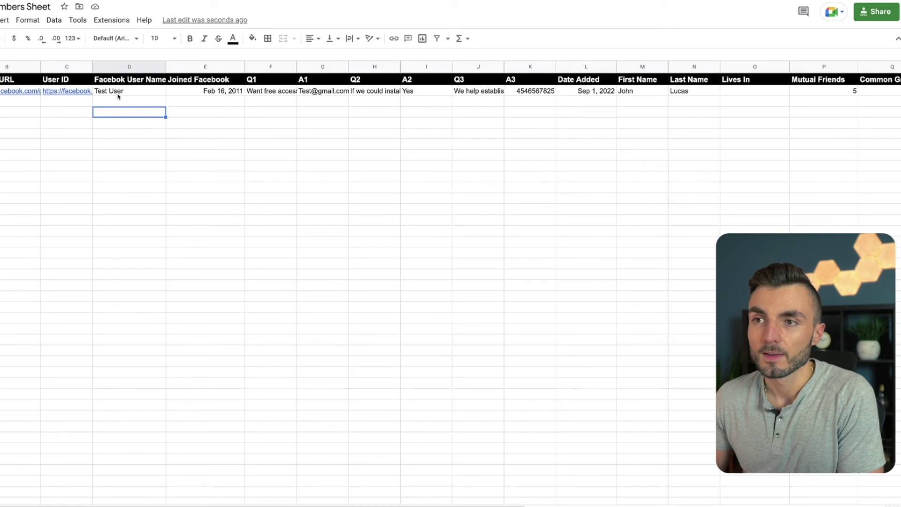
{"action": "left_click", "coordinate": [187, 116]}
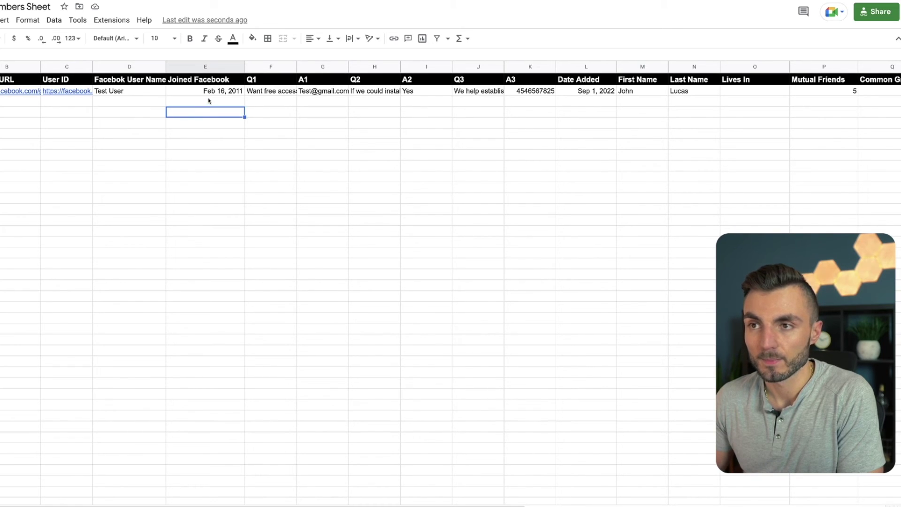
{"action": "left_click", "coordinate": [272, 93]}
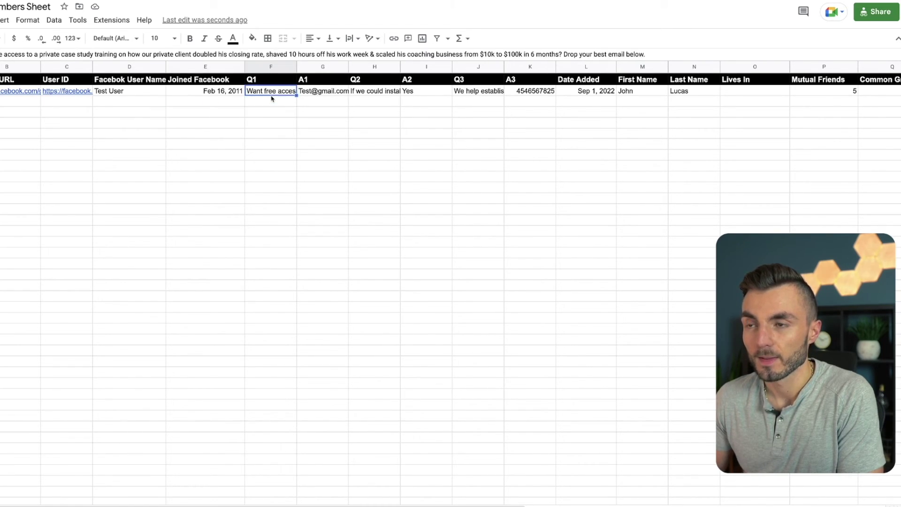
{"action": "left_click", "coordinate": [284, 116]}
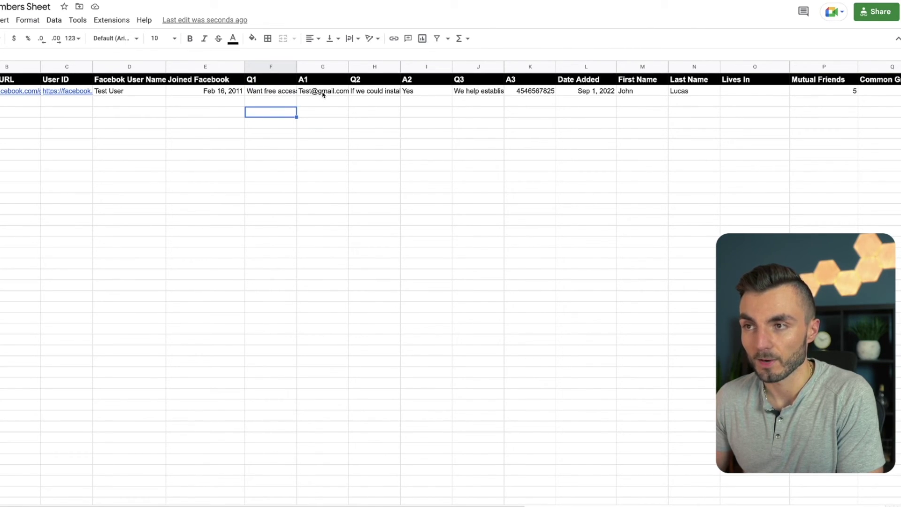
{"action": "mouse_move", "coordinate": [323, 94]}
{"action": "left_click", "coordinate": [275, 123]}
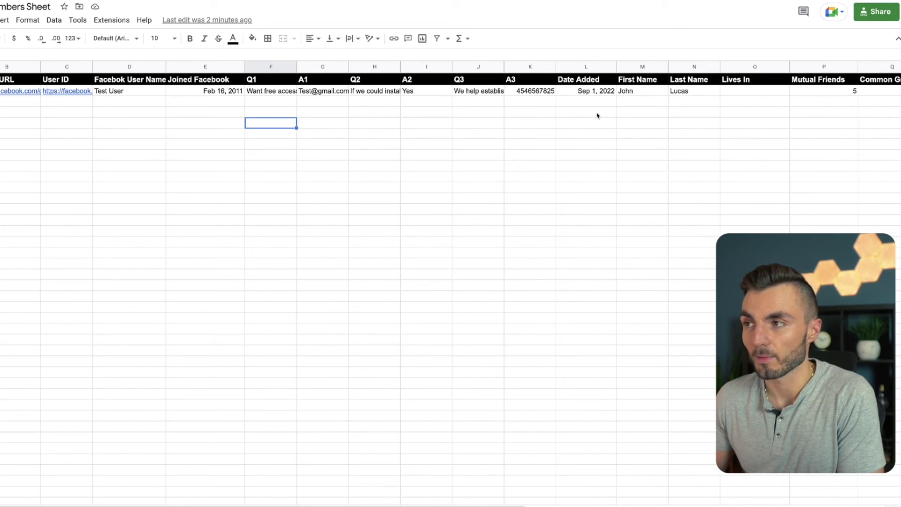
{"action": "scroll", "coordinate": [596, 116], "scroll_direction": "right", "scroll_amount": 2}
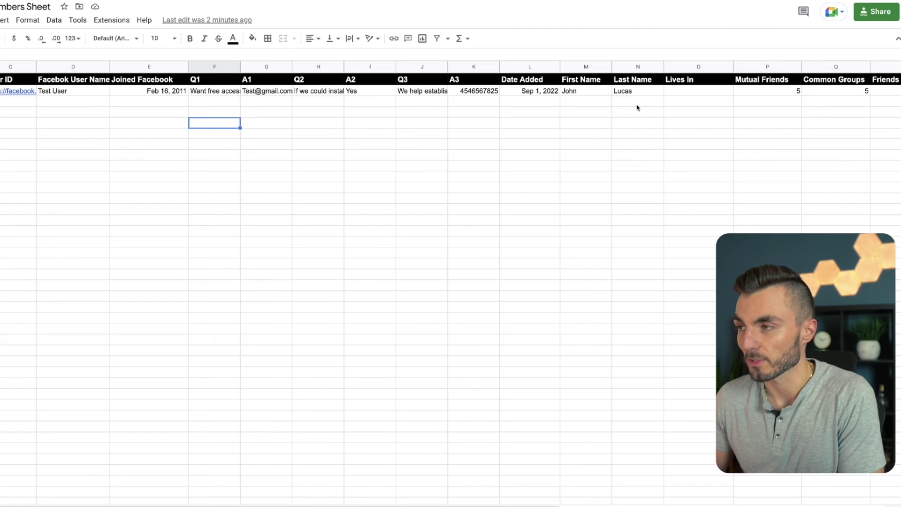
{"action": "scroll", "coordinate": [637, 107], "scroll_direction": "right", "scroll_amount": 5}
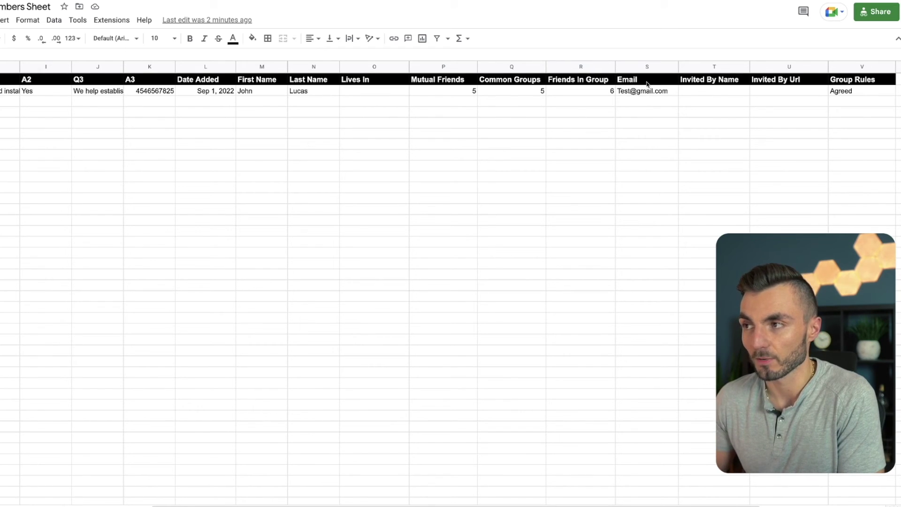
{"action": "mouse_move", "coordinate": [643, 92]}
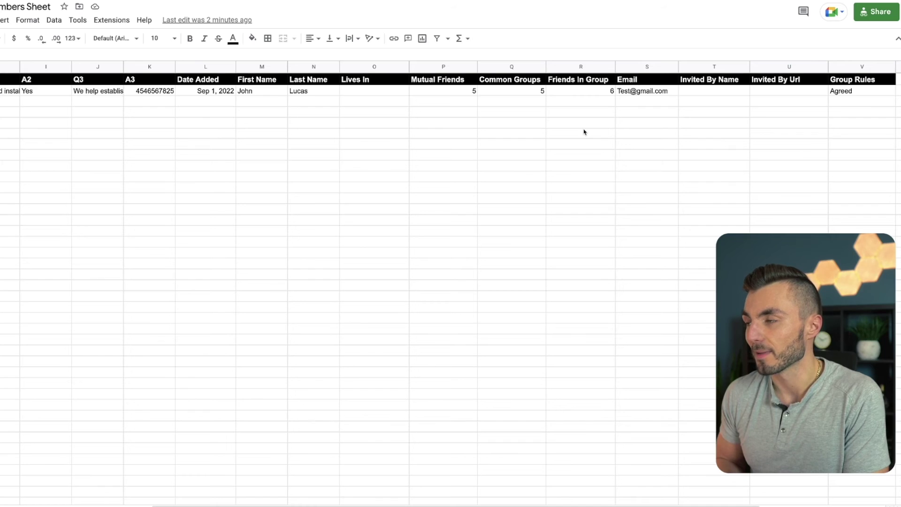
{"action": "scroll", "coordinate": [584, 132], "scroll_direction": "right", "scroll_amount": 3}
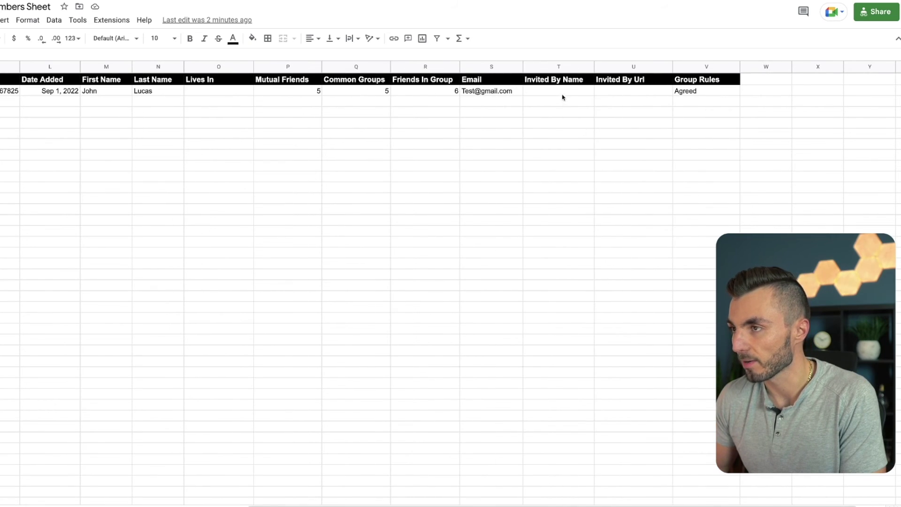
{"action": "left_click", "coordinate": [704, 93]}
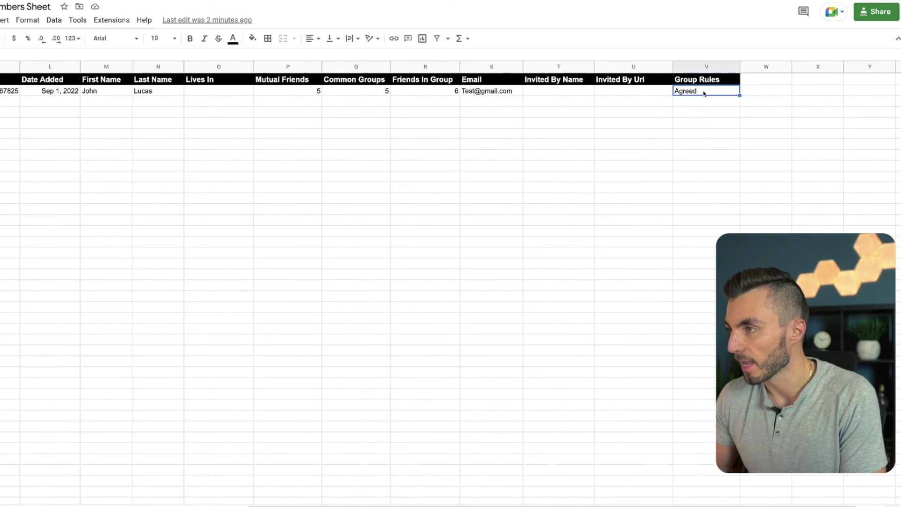